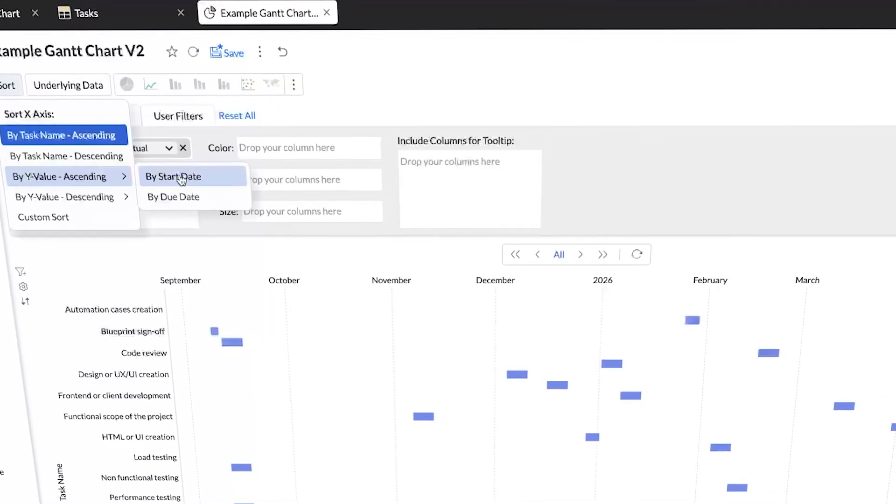
Sort the Example Gantt Chart V2 tasks by Start Date, earliest first
left_click(182, 178)
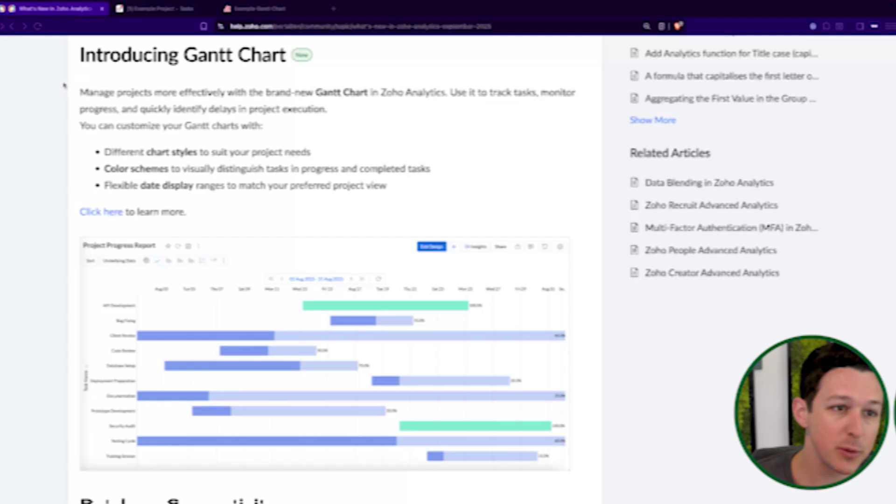
Highlight the What's New article title, then clear the selection
scroll(65, 86, "up", 10)
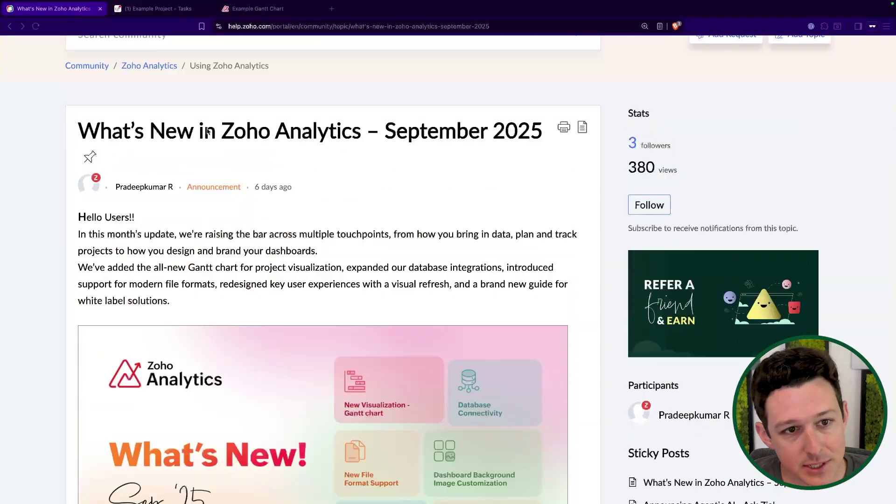
left_click_drag(221, 132, 517, 156)
left_click(515, 158)
Scroll down to the Introducing Gantt Chart section and skim its introduction
scroll(513, 161, "down", 2)
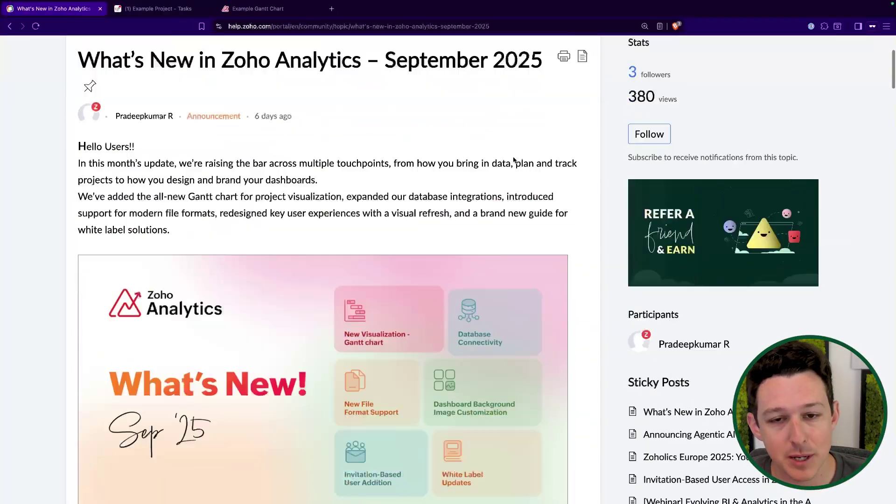
scroll(514, 160, "down", 10)
scroll(513, 160, "up", 10)
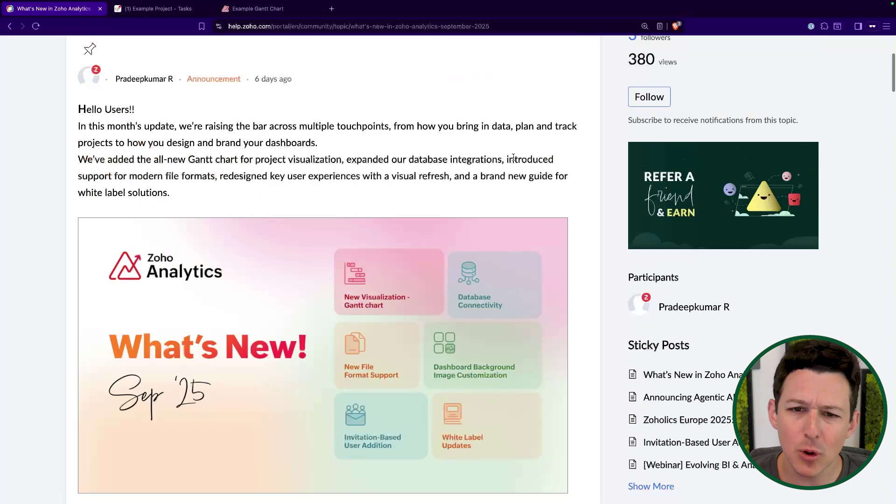
scroll(514, 158, "down", 15)
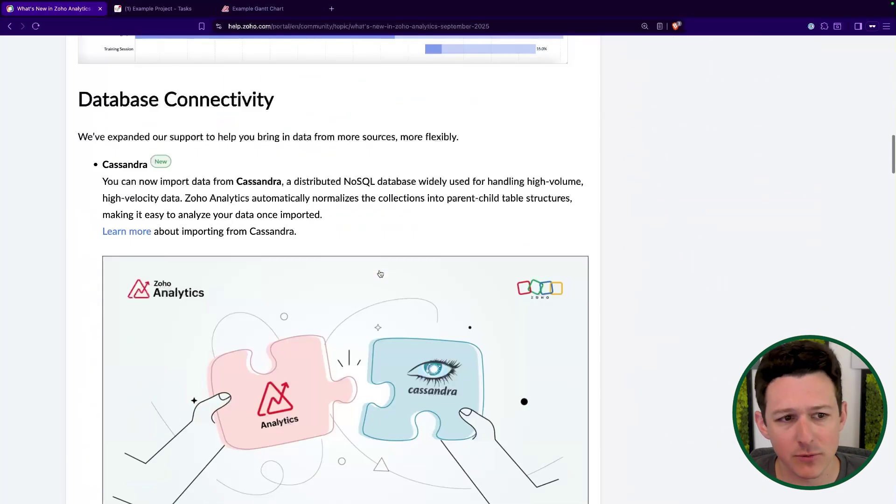
scroll(381, 274, "down", 5)
scroll(379, 271, "up", 20)
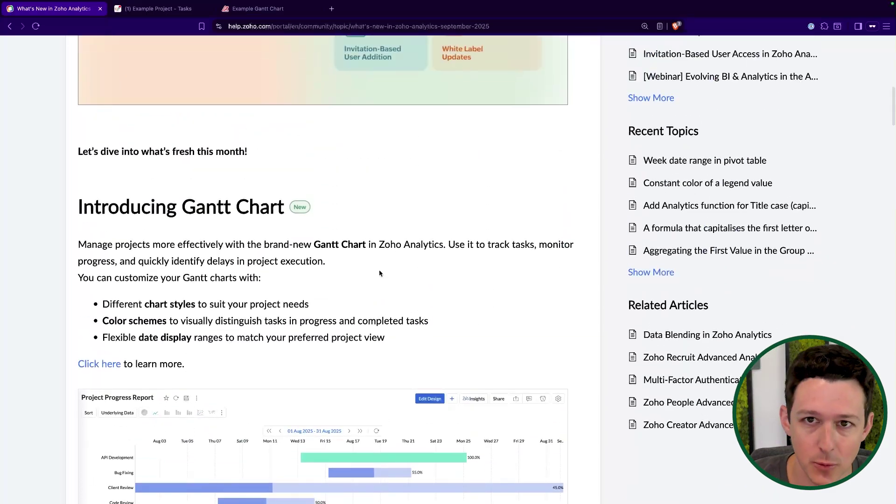
scroll(379, 274, "down", 1)
scroll(247, 249, "down", 3)
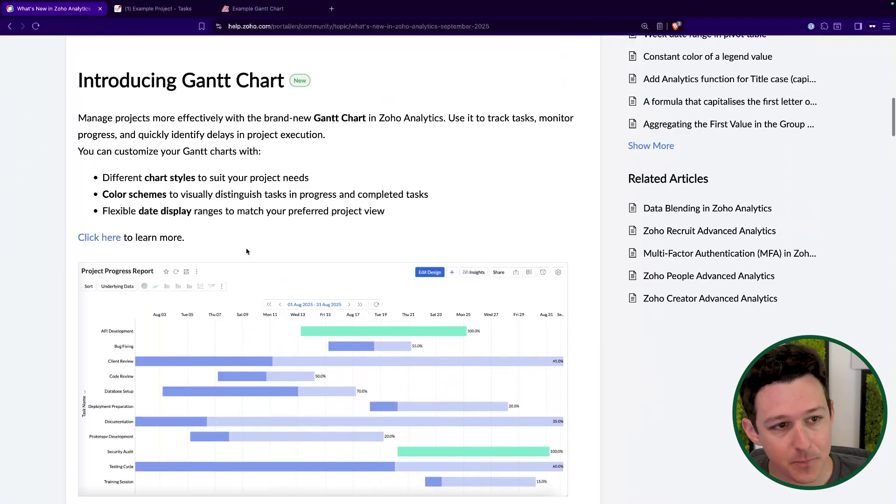
left_click_drag(76, 81, 354, 225)
left_click(354, 224)
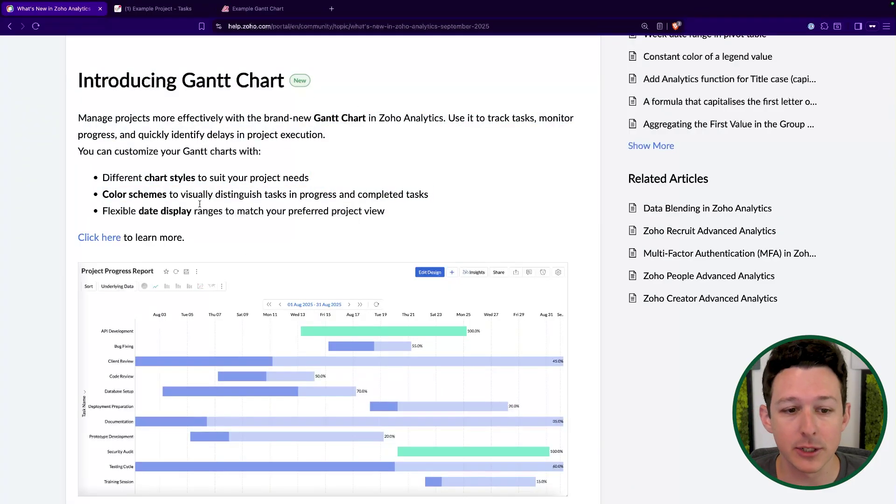
scroll(275, 187, "down", 5)
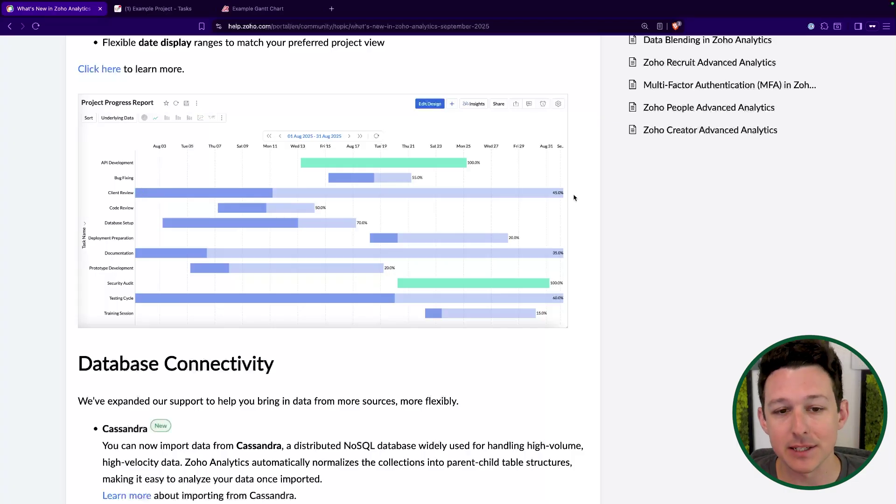
scroll(265, 204, "up", 3)
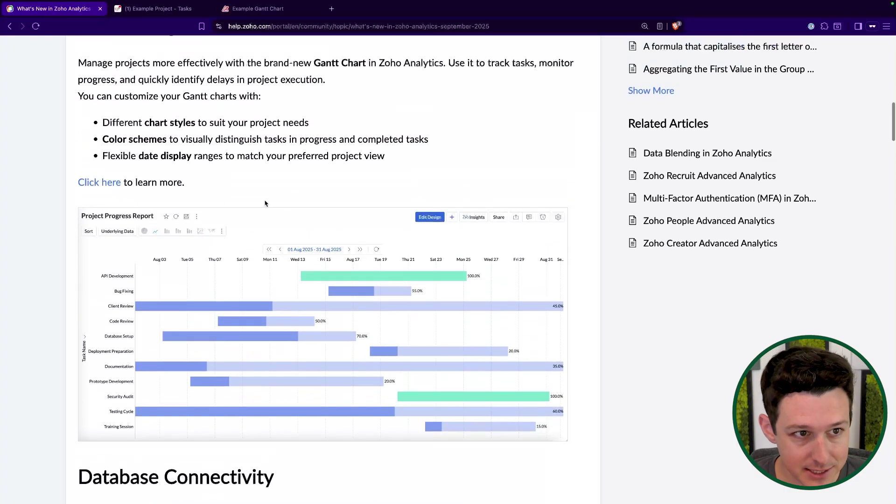
left_click(105, 182)
scroll(435, 214, "down", 8)
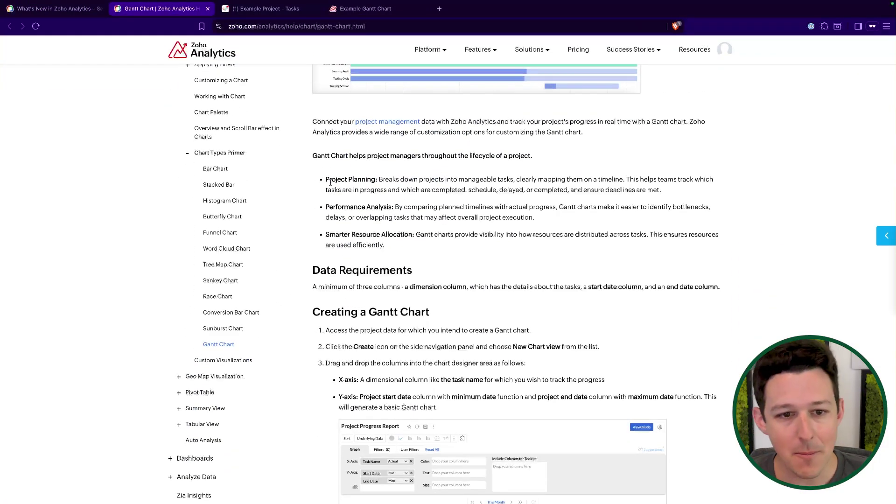
left_click_drag(325, 179, 396, 180)
left_click(352, 213)
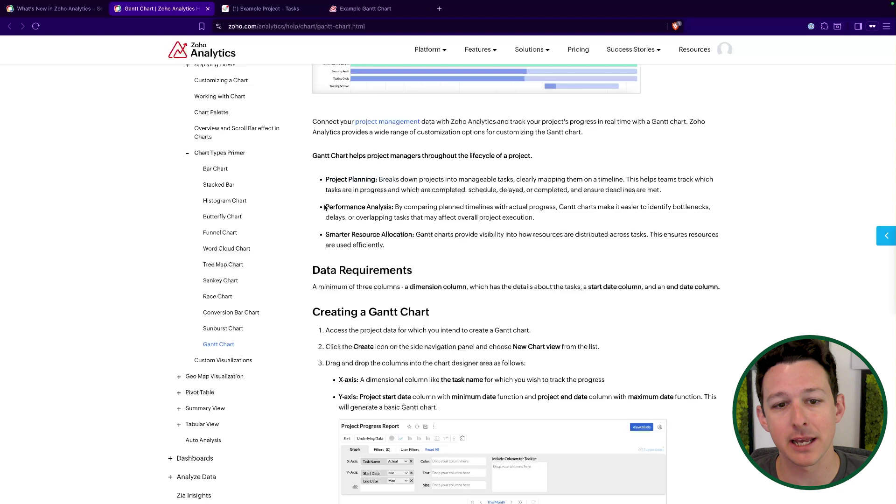
left_click_drag(326, 208, 419, 207)
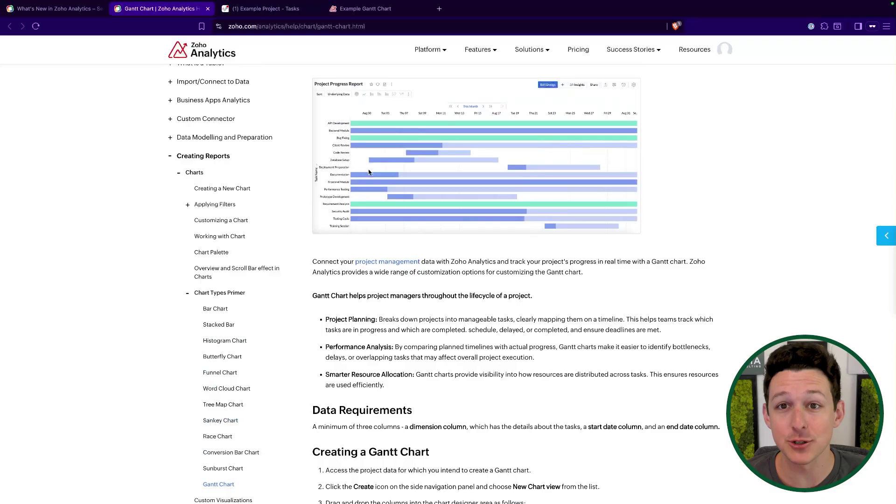
scroll(405, 369, "down", 8)
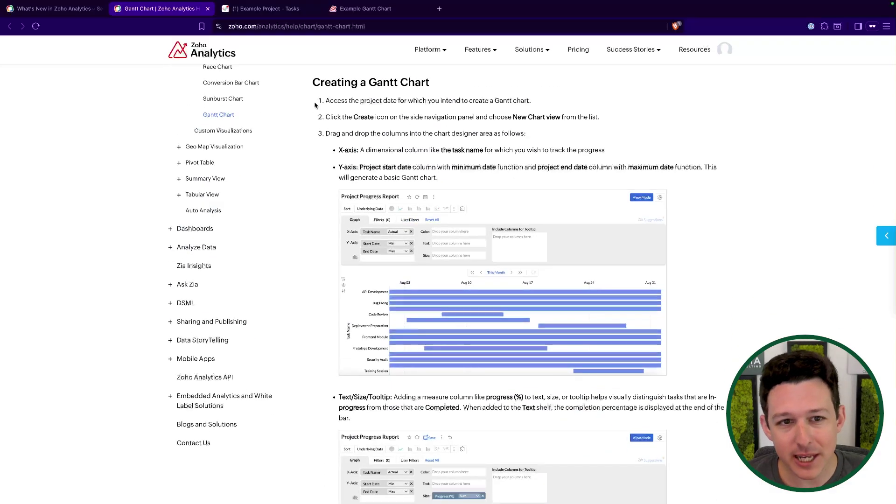
left_click_drag(314, 103, 455, 149)
left_click(453, 150)
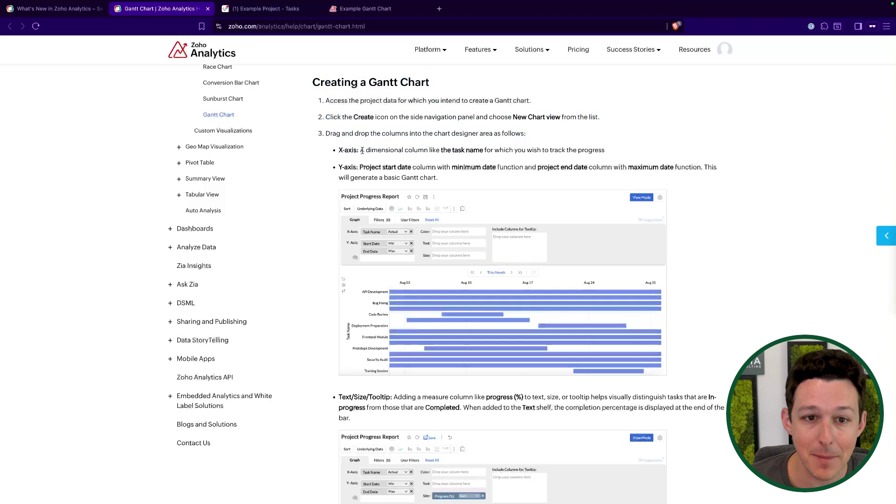
left_click_drag(366, 150, 409, 150)
left_click(428, 149)
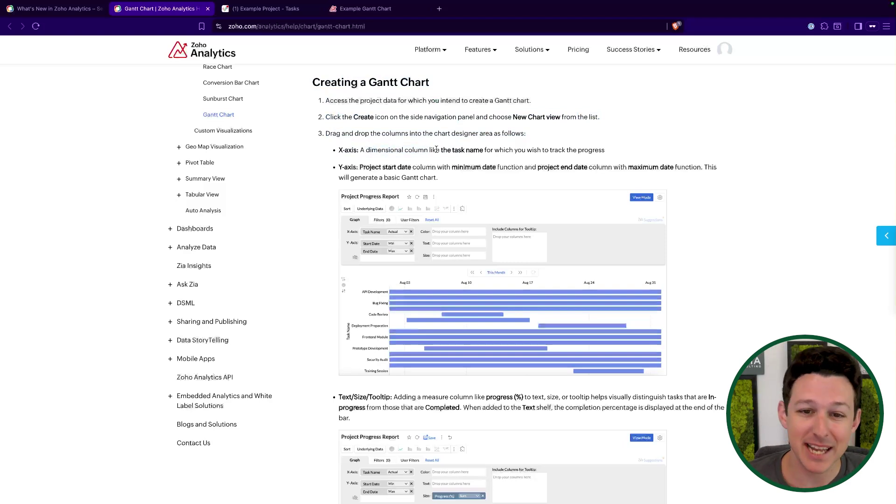
left_click_drag(441, 150, 476, 150)
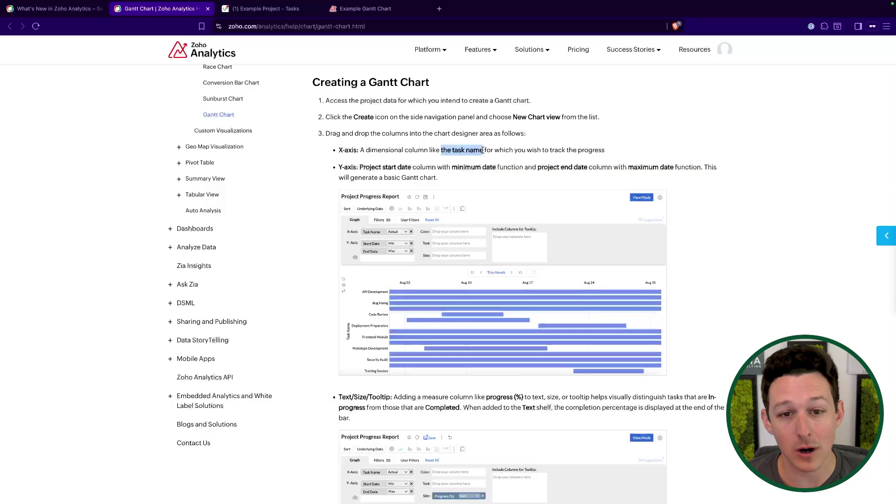
left_click(484, 149)
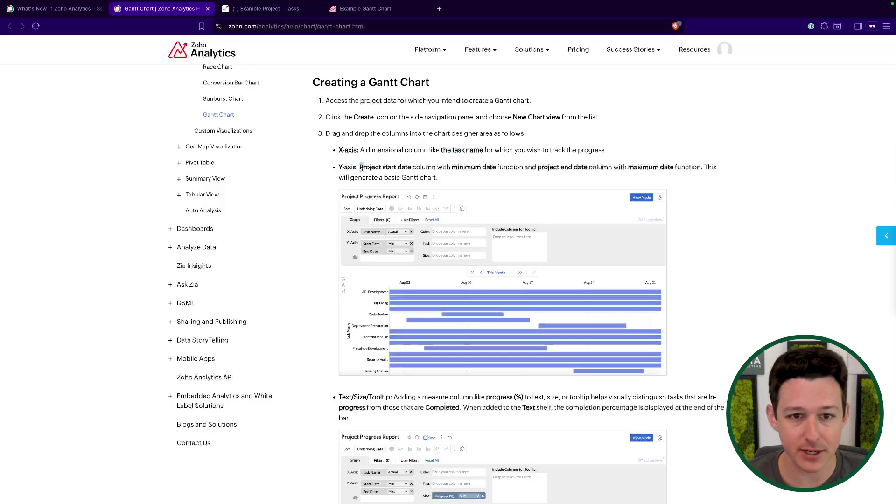
left_click_drag(360, 168, 412, 168)
left_click(413, 168)
left_click_drag(538, 168, 601, 169)
left_click(599, 168)
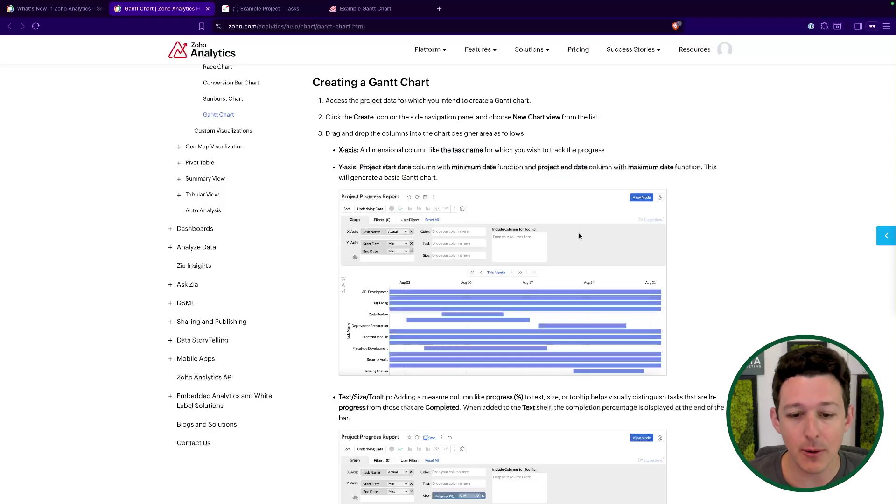
scroll(580, 236, "down", 1)
left_click_drag(452, 163, 492, 163)
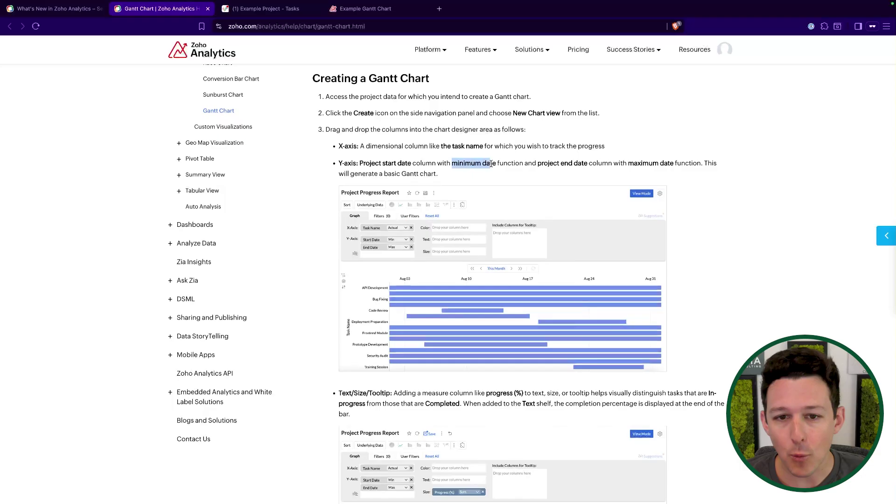
left_click(655, 161)
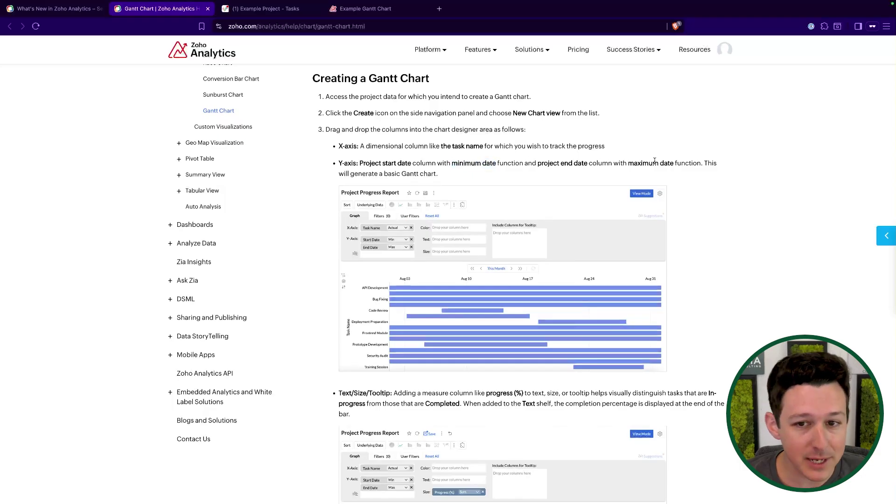
left_click_drag(629, 163, 665, 163)
left_click(663, 164)
left_click_drag(538, 164, 581, 165)
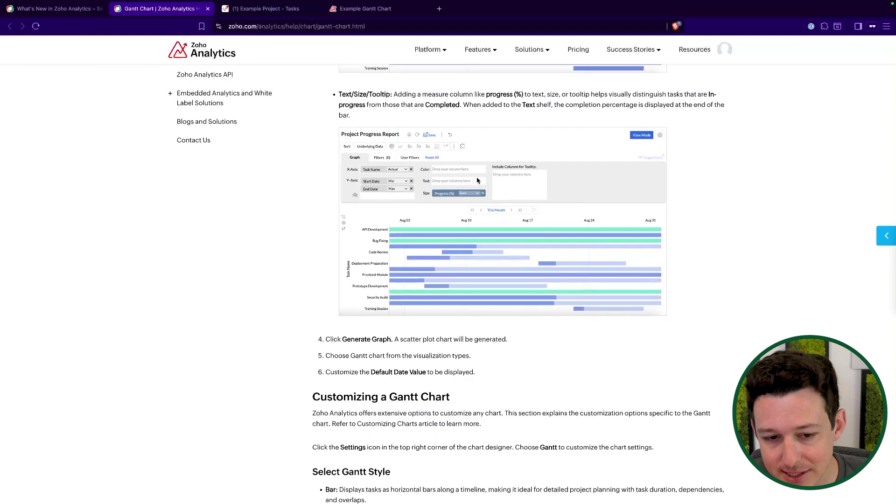
scroll(477, 181, "down", 3)
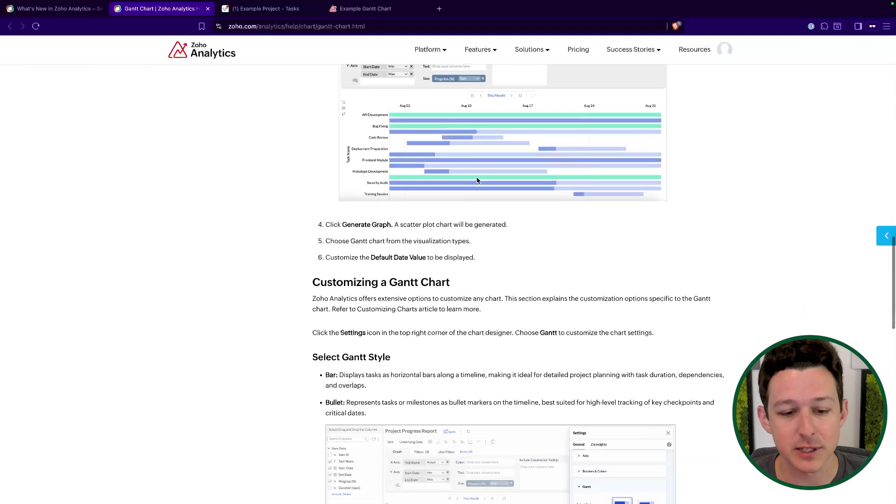
scroll(477, 181, "up", 4)
scroll(477, 180, "down", 10)
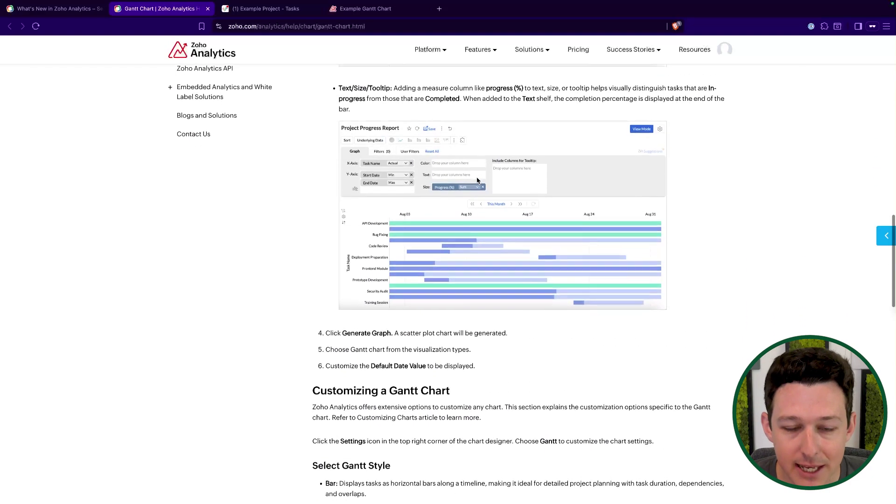
scroll(478, 181, "up", 10)
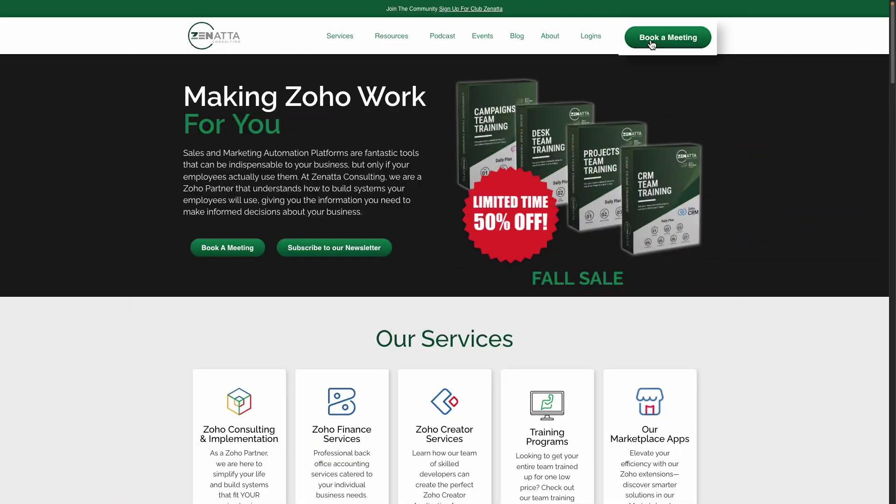
Open the Book a Meeting contact form from the Zenatta site header
left_click(654, 37)
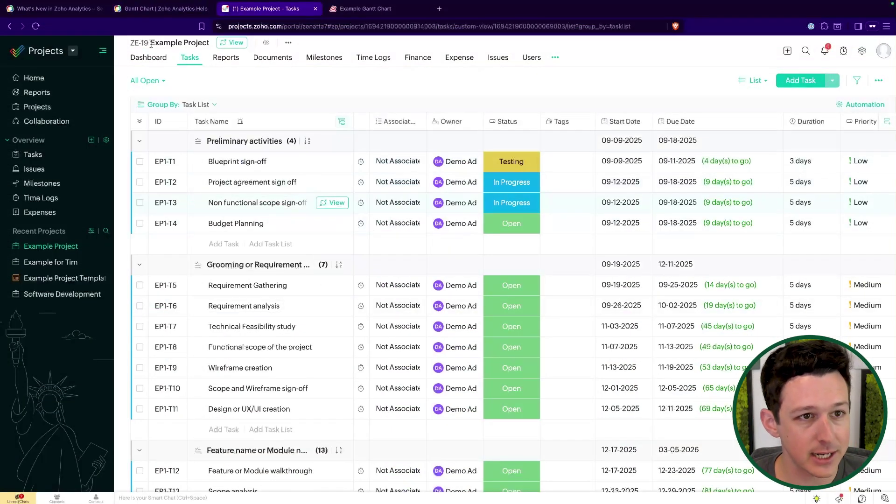
Switch the Example Project task view from List to Gantt
left_click_drag(150, 44, 202, 44)
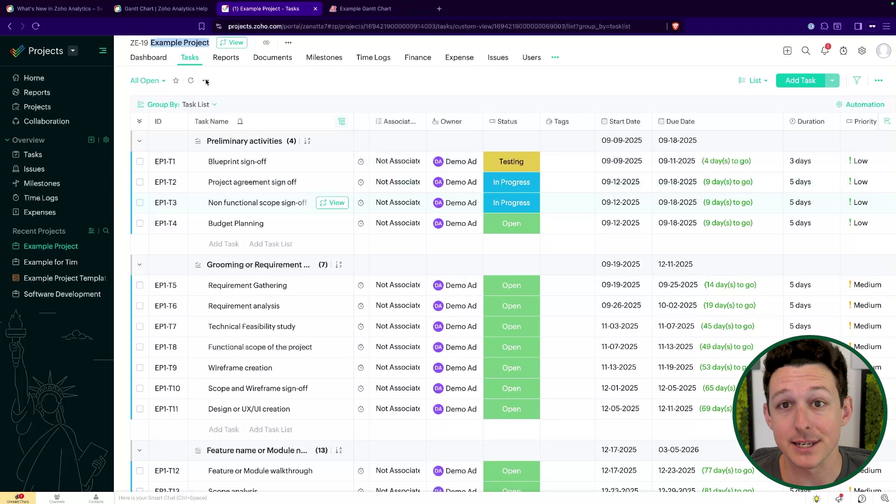
left_click(206, 81)
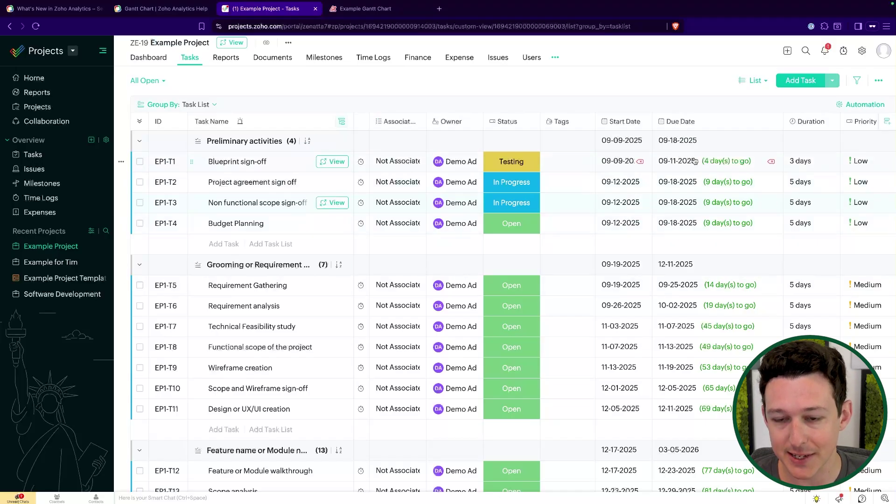
left_click(753, 80)
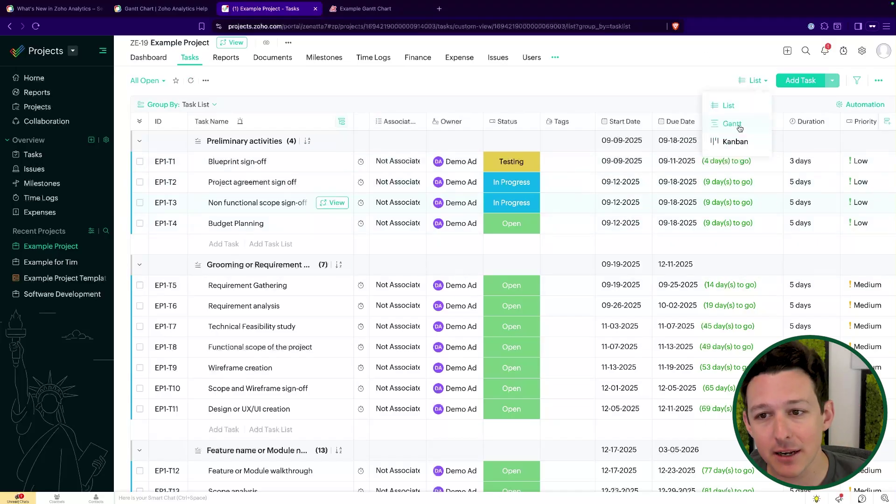
left_click(740, 127)
Drag the splitter left so the Gantt timeline covers the task columns, then scroll across it
scroll(686, 215, "right", 5)
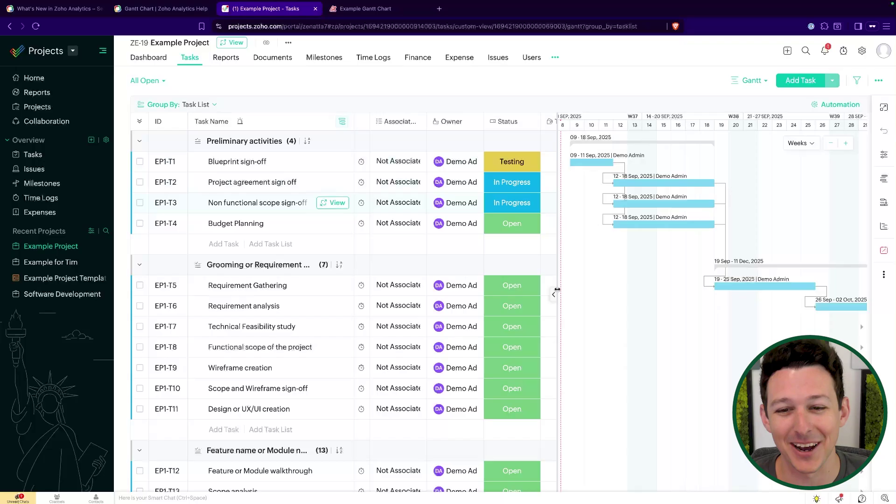
left_click_drag(554, 293, 354, 295)
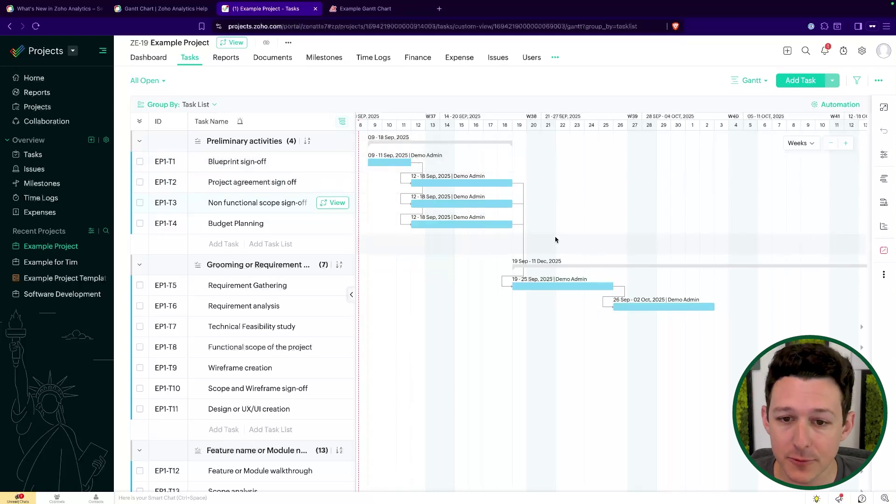
scroll(508, 299, "right", 3)
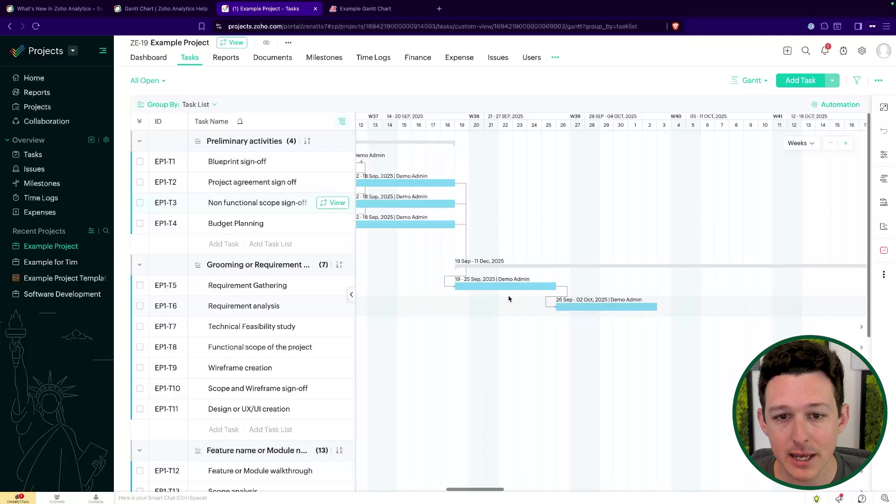
scroll(578, 300, "down", 3)
scroll(579, 301, "right", 15)
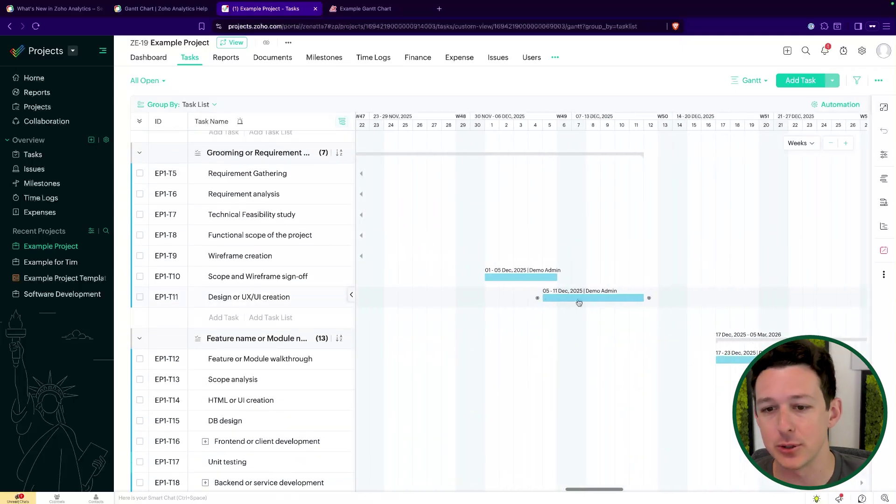
scroll(653, 359, "left", 20)
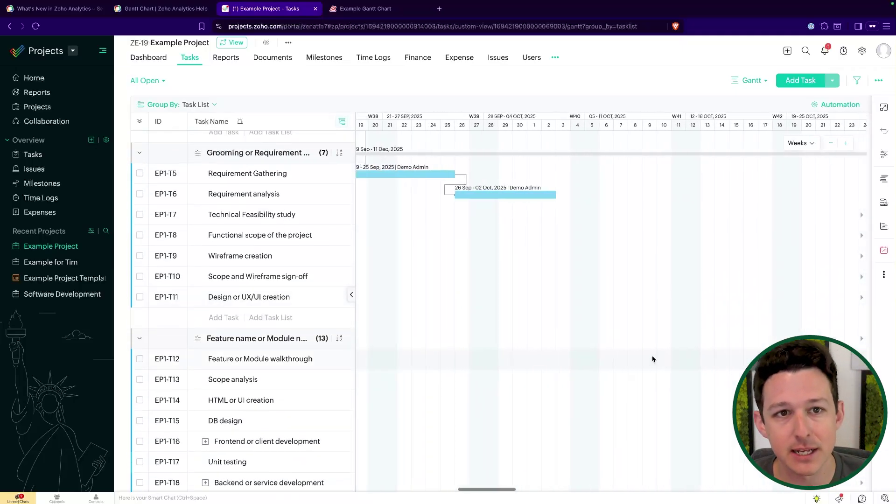
scroll(653, 359, "left", 8)
scroll(653, 359, "up", 3)
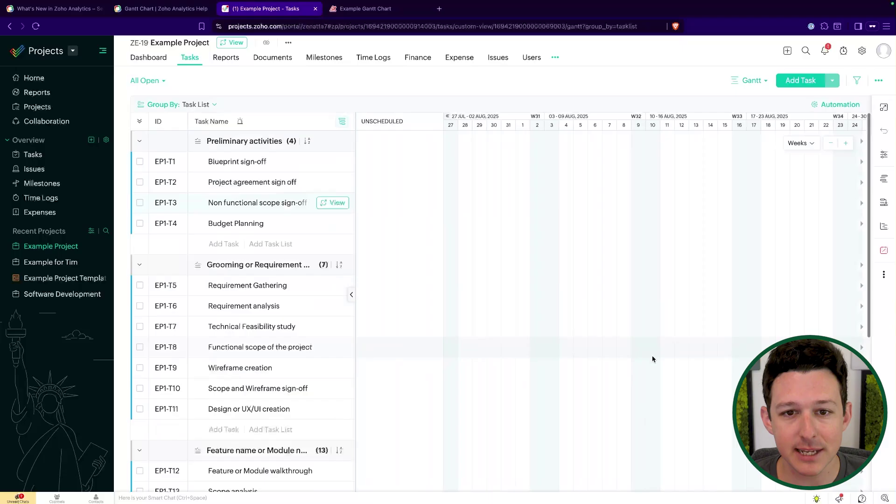
left_click(381, 9)
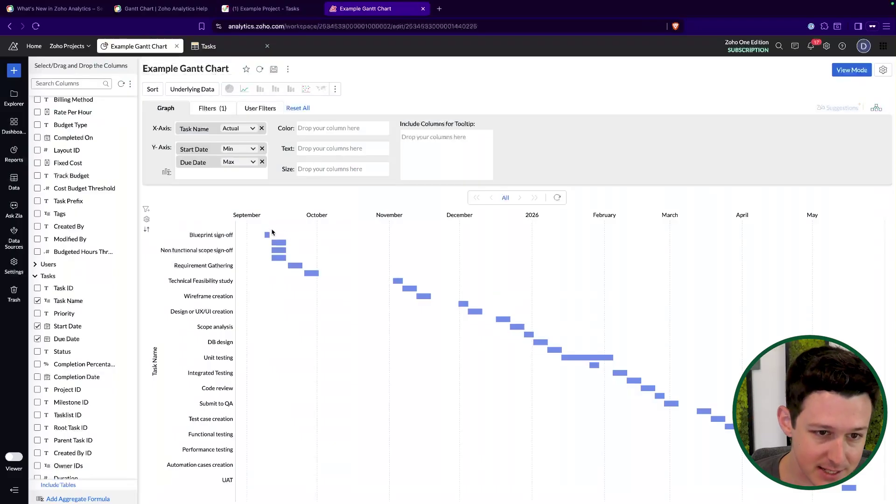
Restore the Owner and Status columns and switch Example Project's tasks back to List view
left_click(265, 9)
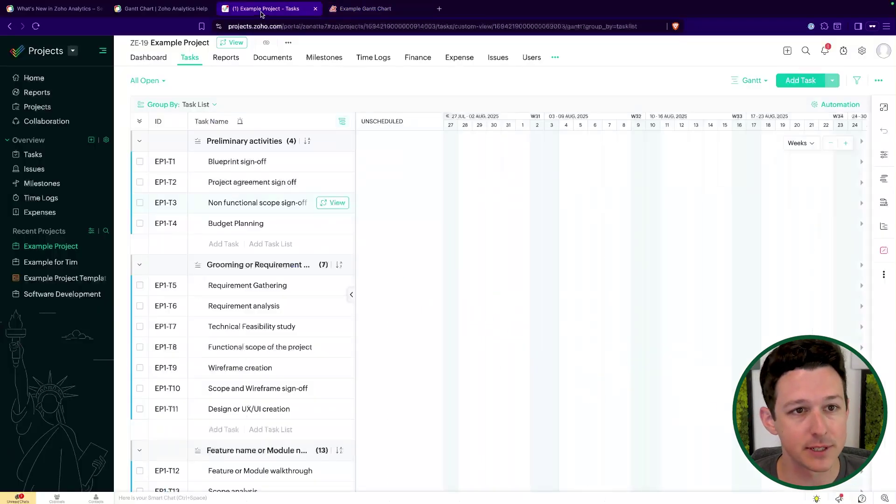
left_click_drag(355, 261, 664, 238)
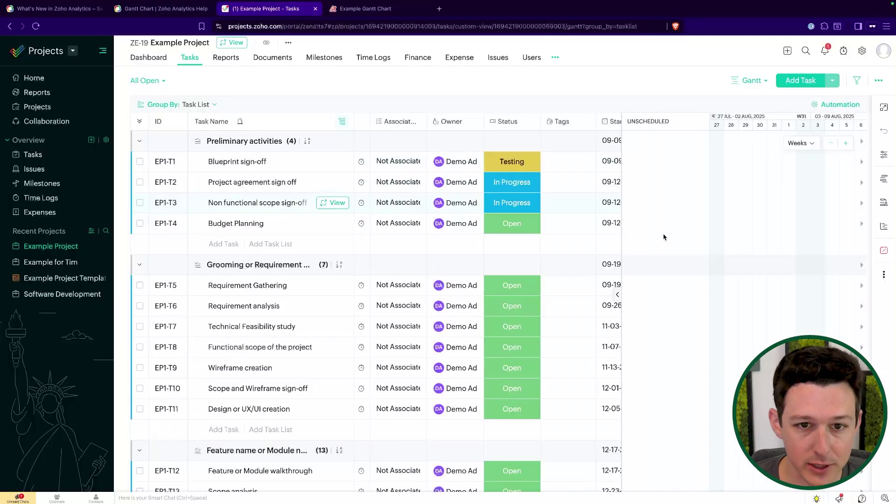
left_click(757, 81)
left_click(742, 107)
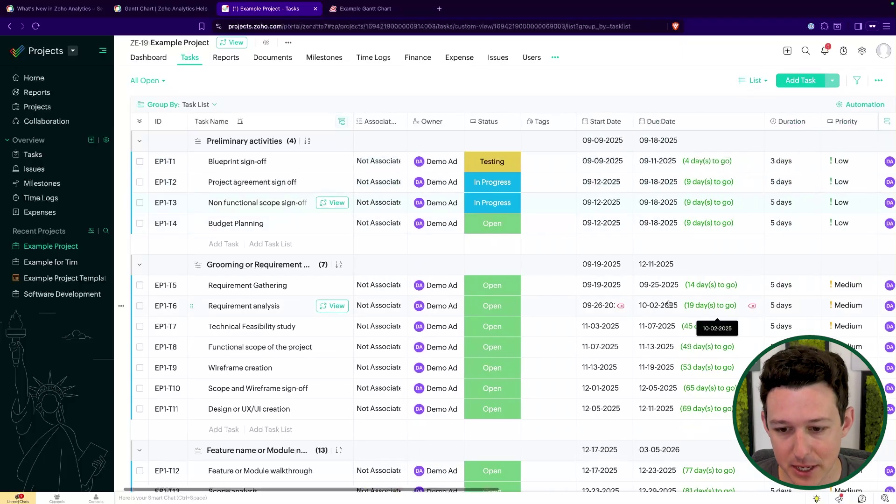
scroll(669, 304, "down", 6)
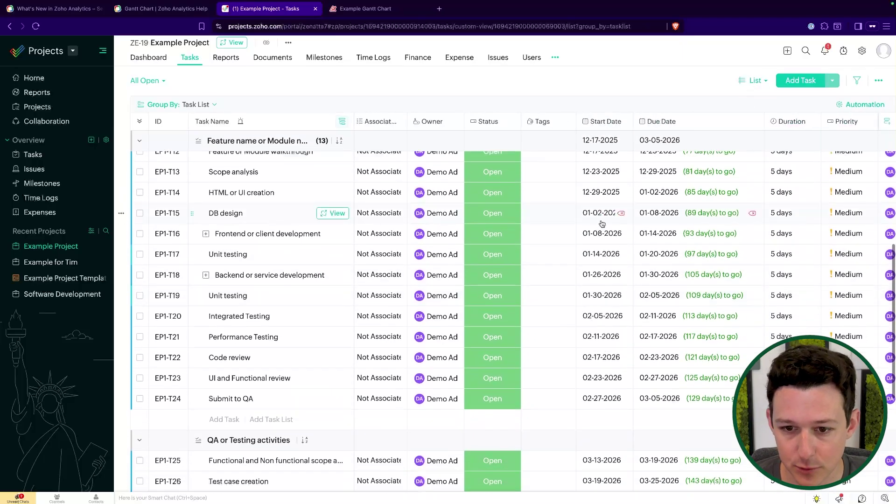
scroll(602, 224, "down", 4)
scroll(615, 305, "up", 2)
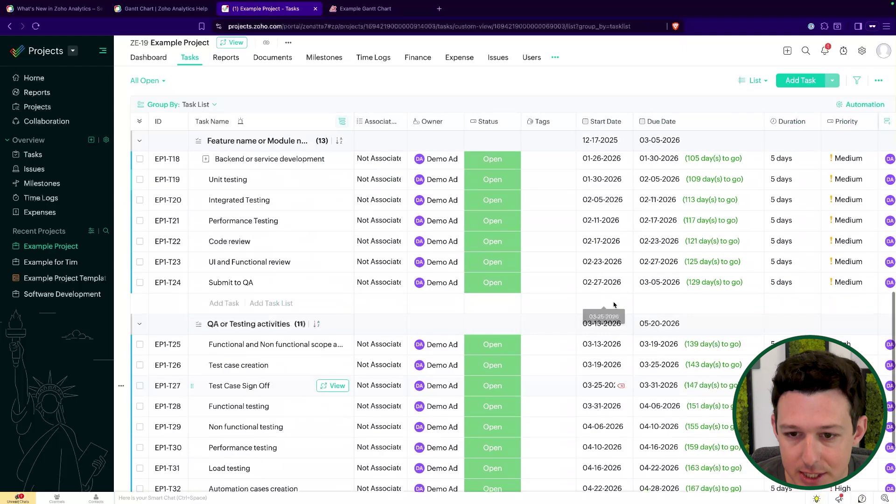
scroll(615, 305, "down", 2)
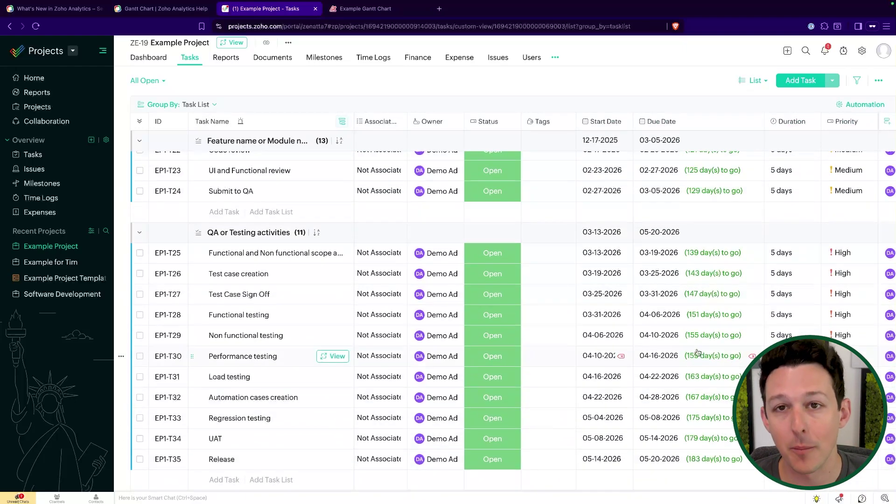
Return to the Example Gantt Chart report and collapse the Projects column group
left_click(369, 10)
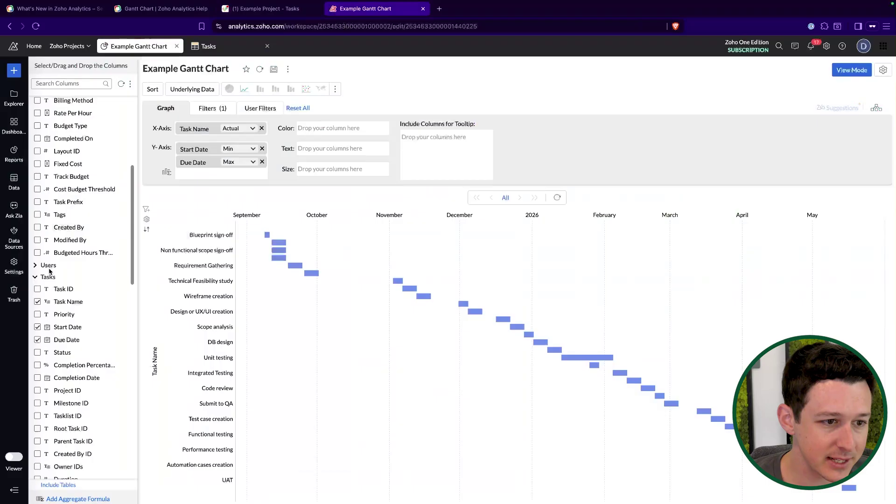
scroll(39, 210, "up", 5)
left_click(35, 102)
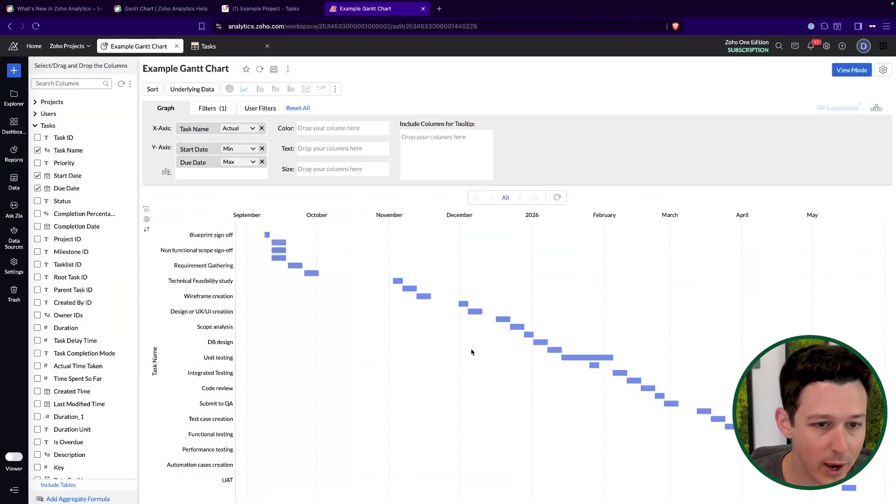
Create a new Chart View with Tasks as its base table
left_click(14, 70)
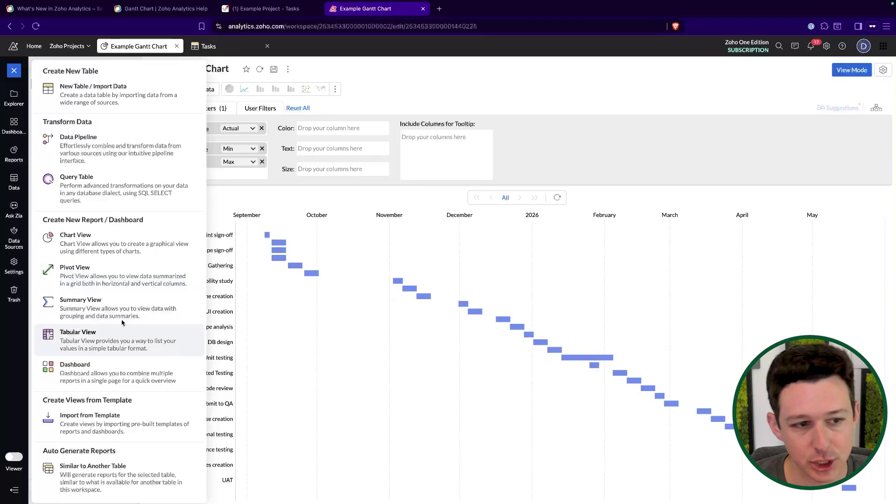
left_click(110, 243)
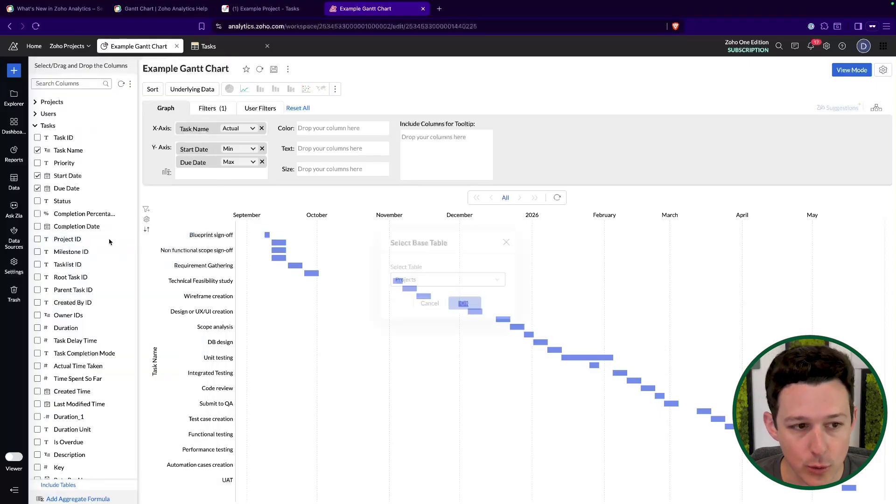
left_click(404, 283)
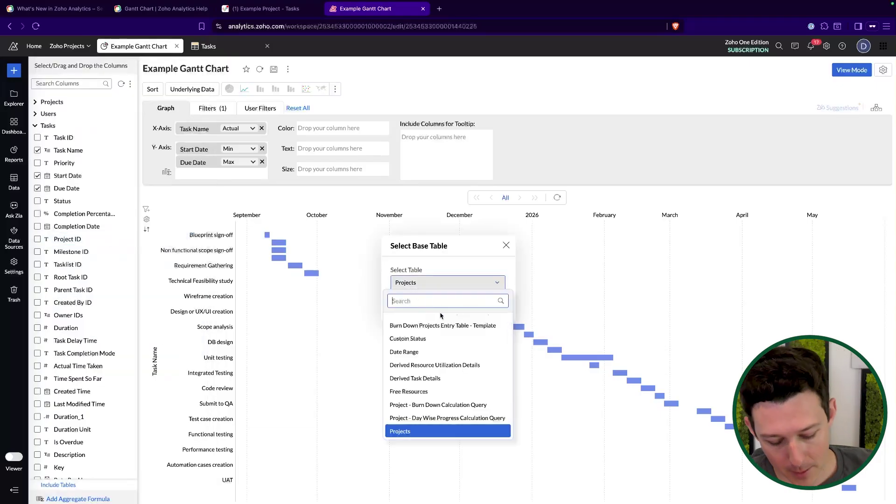
type("task")
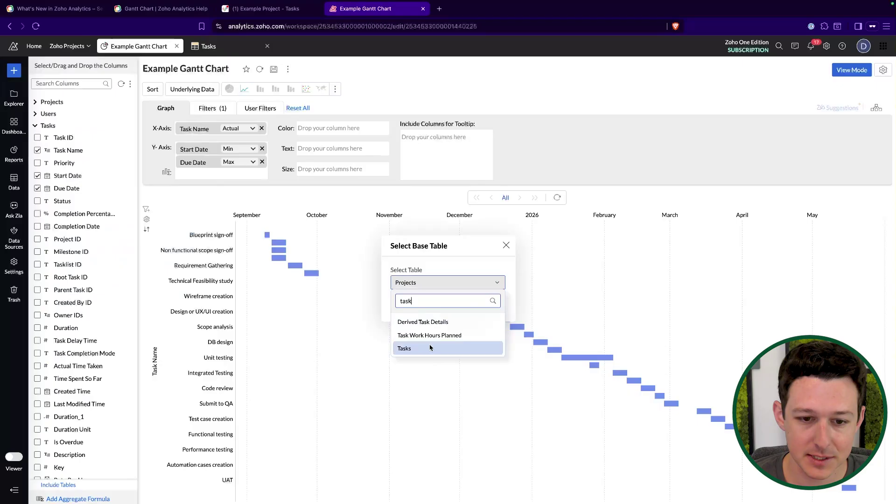
left_click(430, 349)
left_click(465, 305)
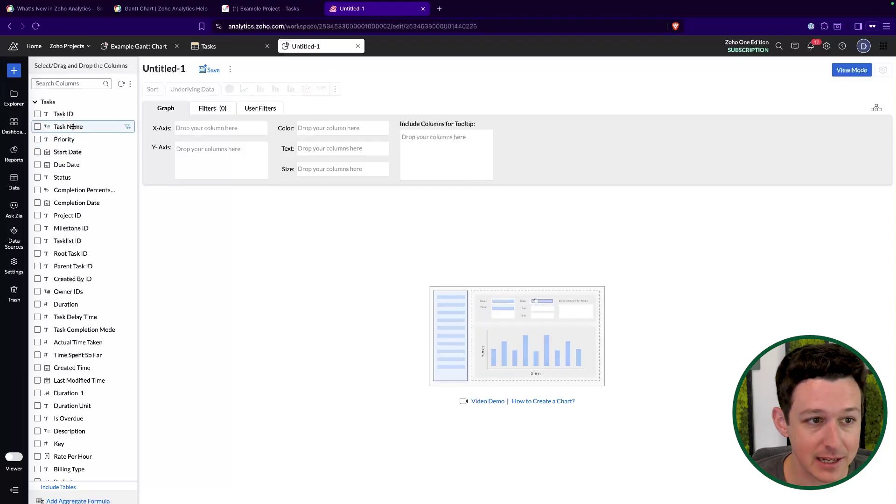
Place Task Name on the X-axis as actual values
left_click_drag(89, 127, 222, 127)
left_click(237, 129)
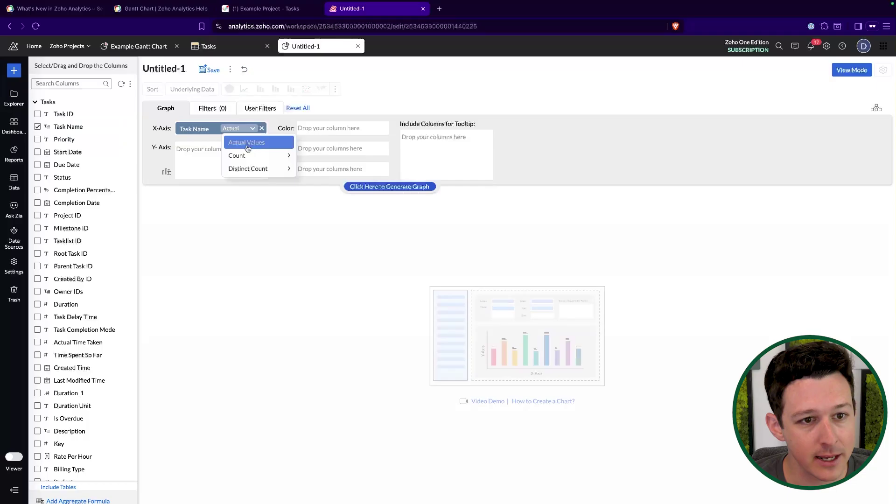
left_click(421, 104)
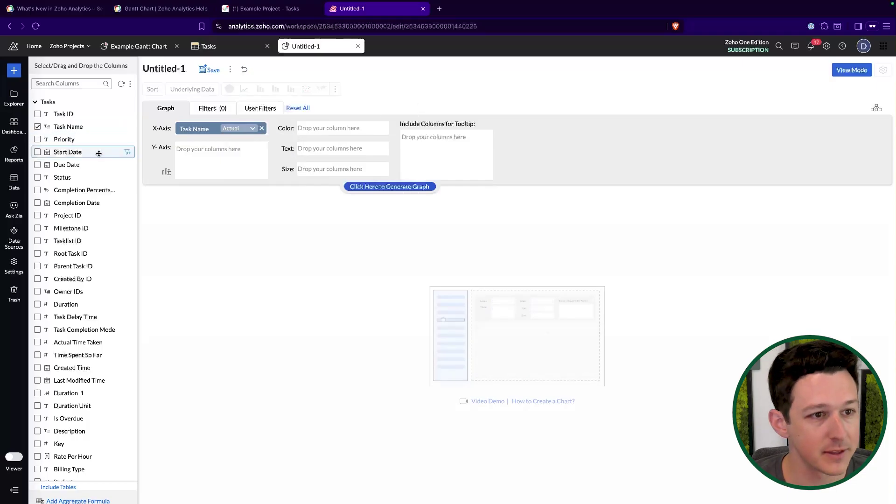
Add Start Date and Due Date to the Y-axis as Full Date and generate the graph
left_click_drag(88, 152, 227, 169)
left_click(238, 148)
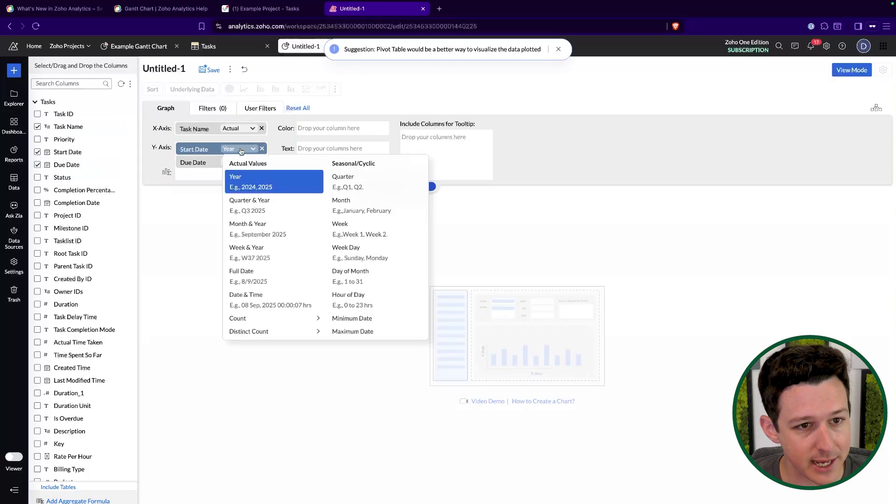
left_click(243, 273)
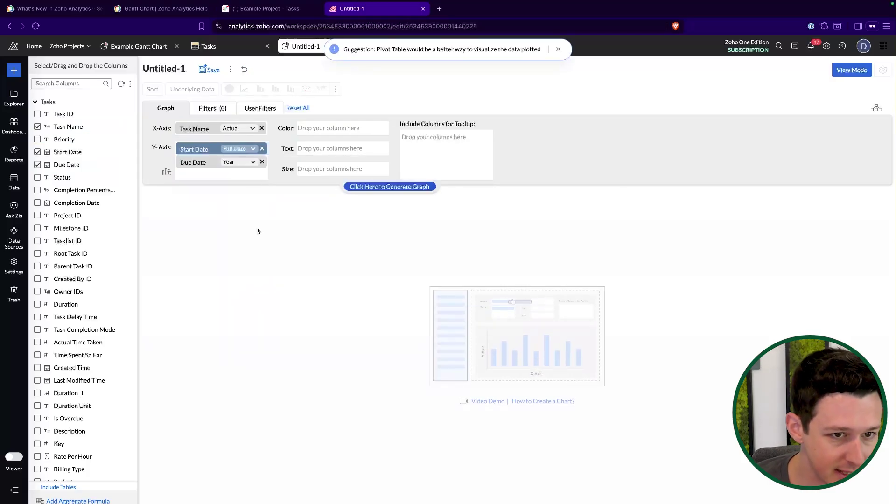
left_click(250, 163)
left_click(258, 288)
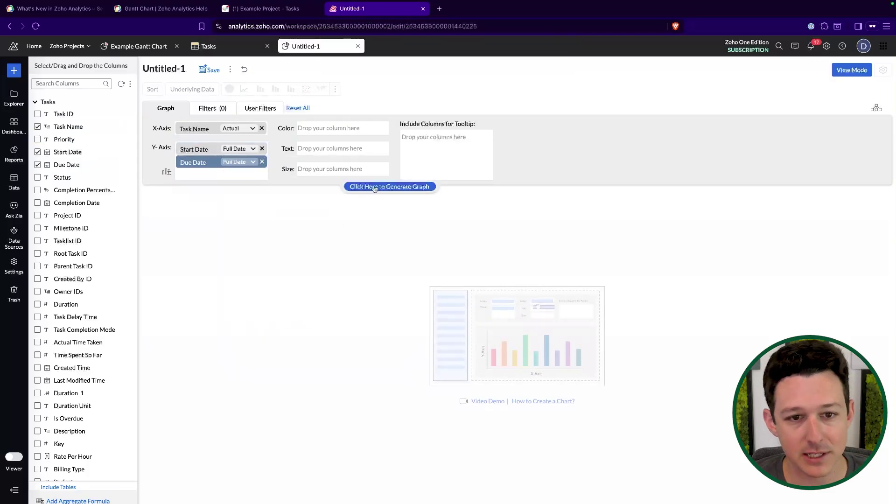
left_click(375, 186)
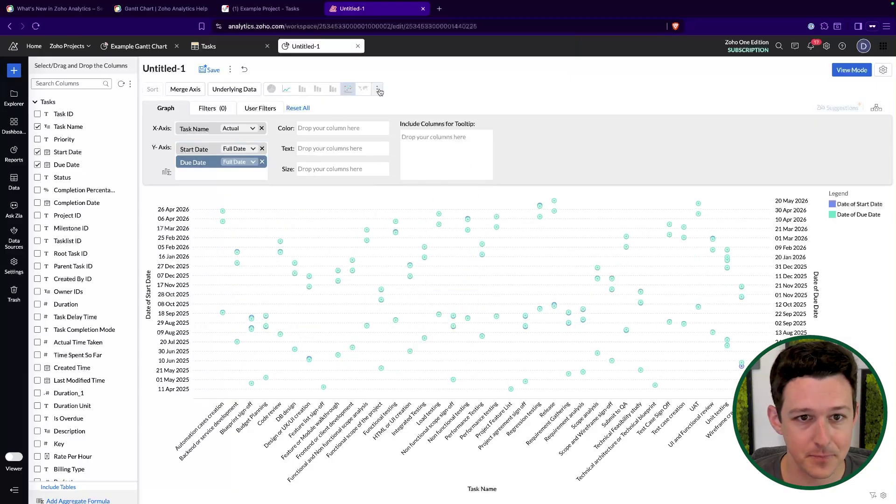
left_click(379, 90)
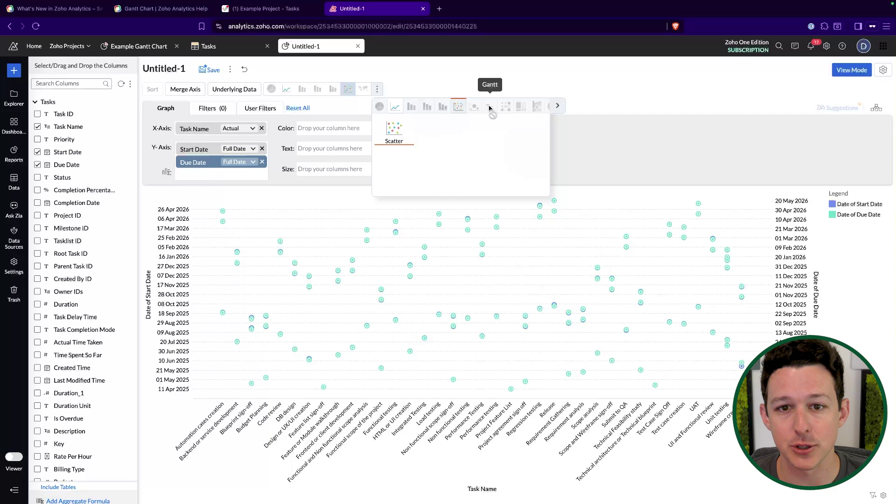
On the Gantt Chart help page, highlight the minimum date and maximum date functions
left_click(162, 8)
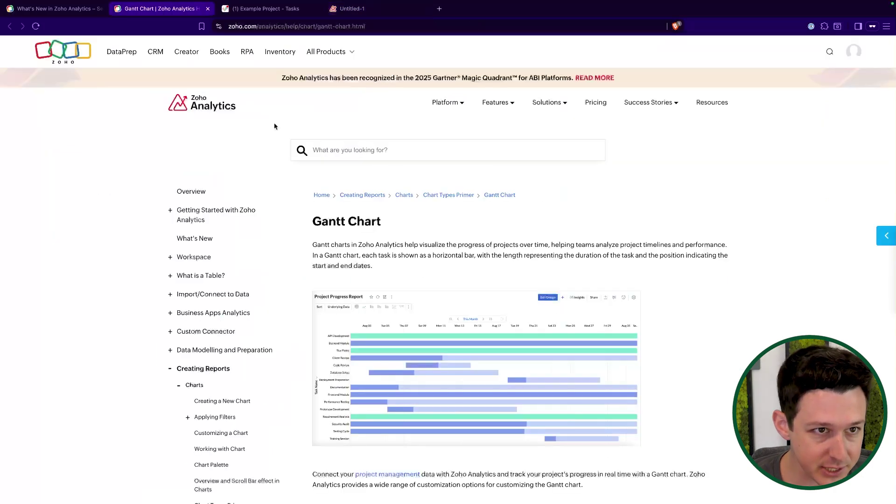
scroll(421, 276, "down", 15)
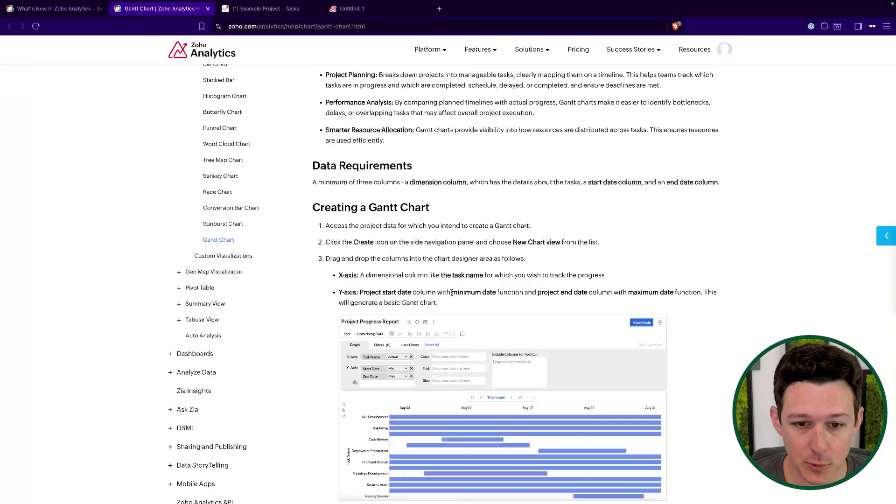
left_click_drag(451, 293, 499, 294)
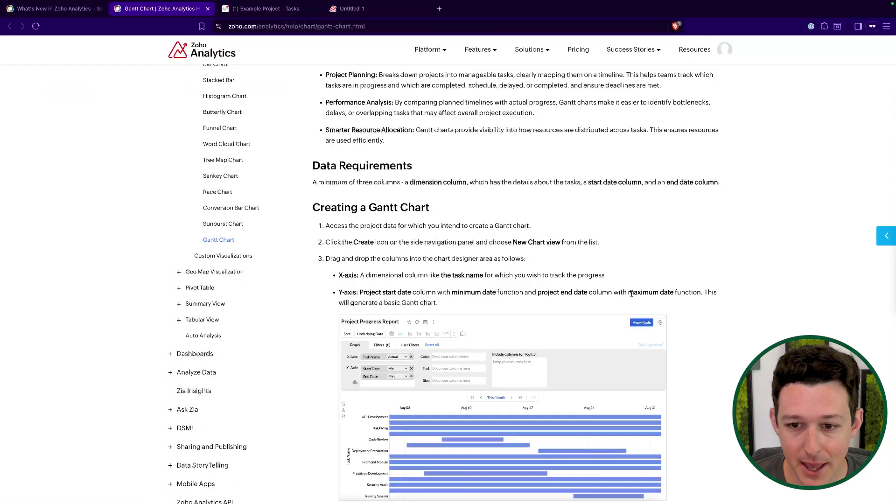
left_click_drag(633, 294, 671, 293)
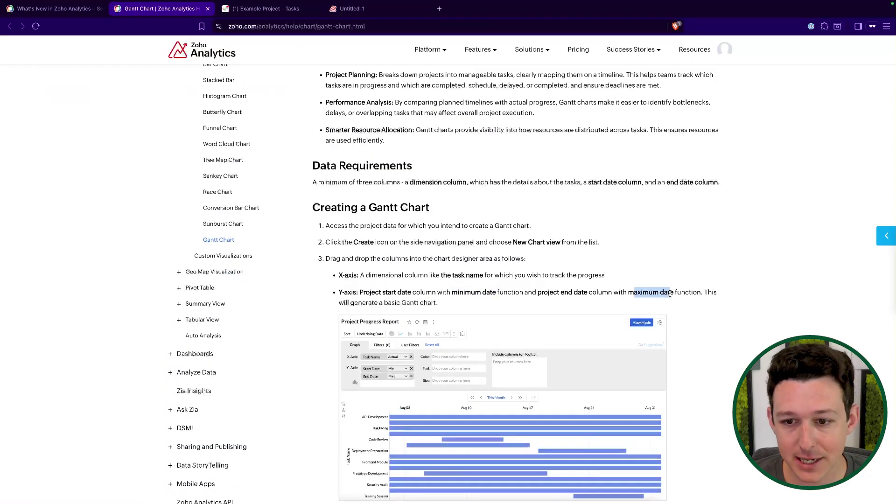
left_click(289, 16)
left_click(356, 10)
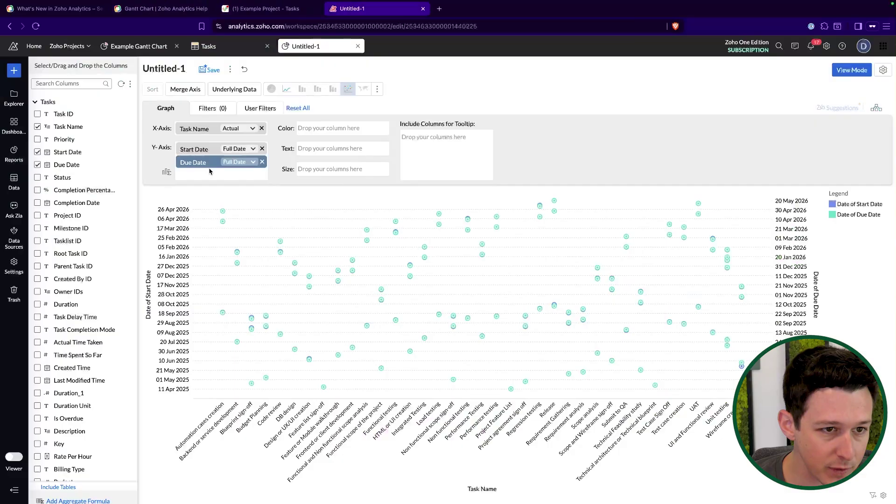
Set Start Date to Minimum Date and Due Date to Maximum Date, regenerate, and choose Gantt chart type
left_click(244, 150)
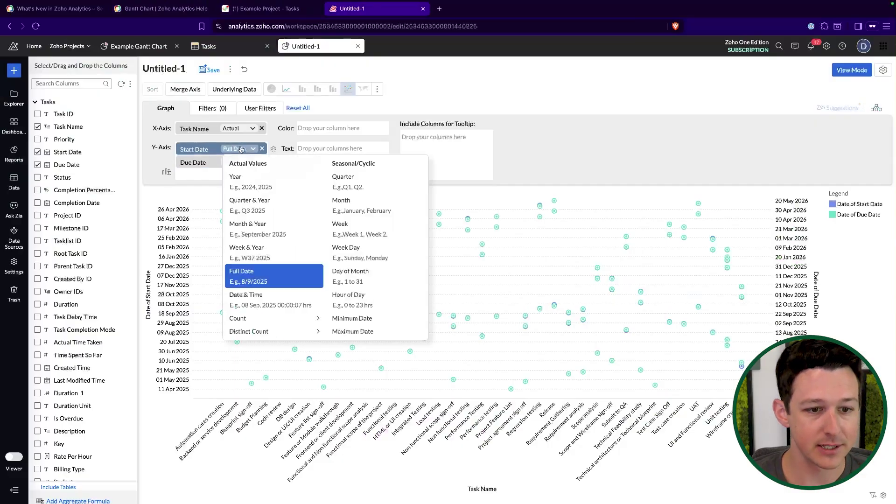
left_click(349, 320)
left_click(246, 163)
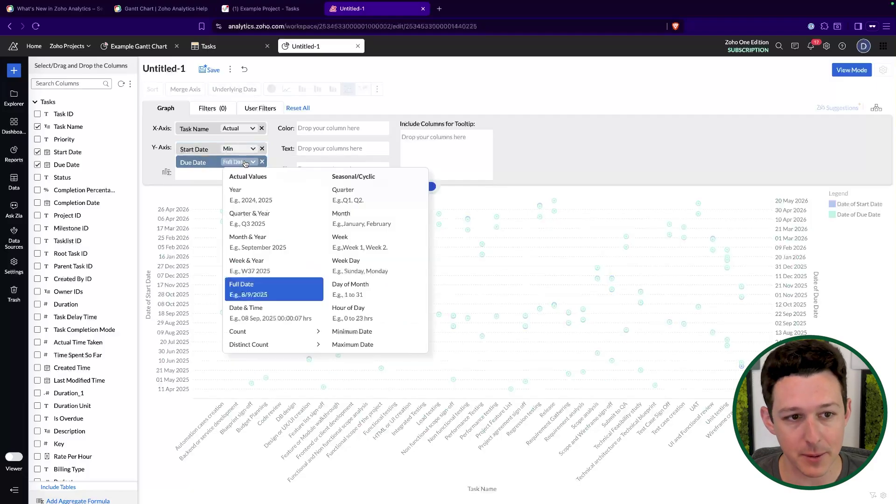
left_click(358, 346)
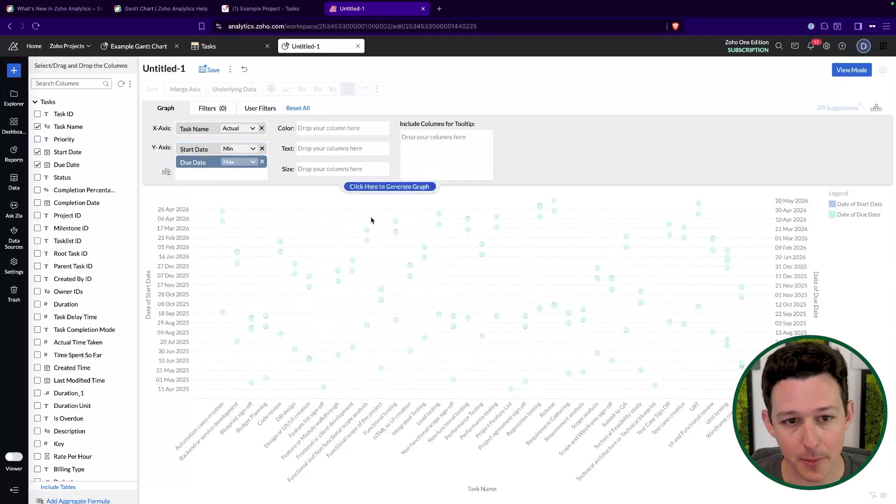
left_click(382, 187)
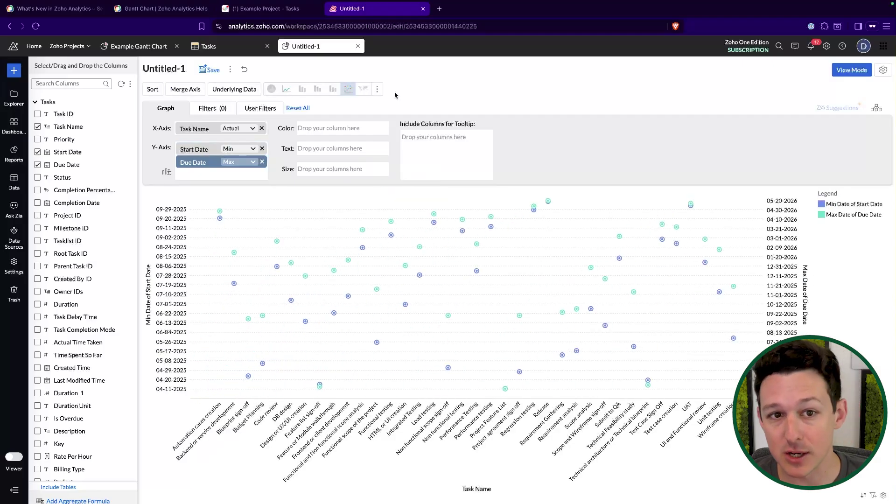
left_click(376, 93)
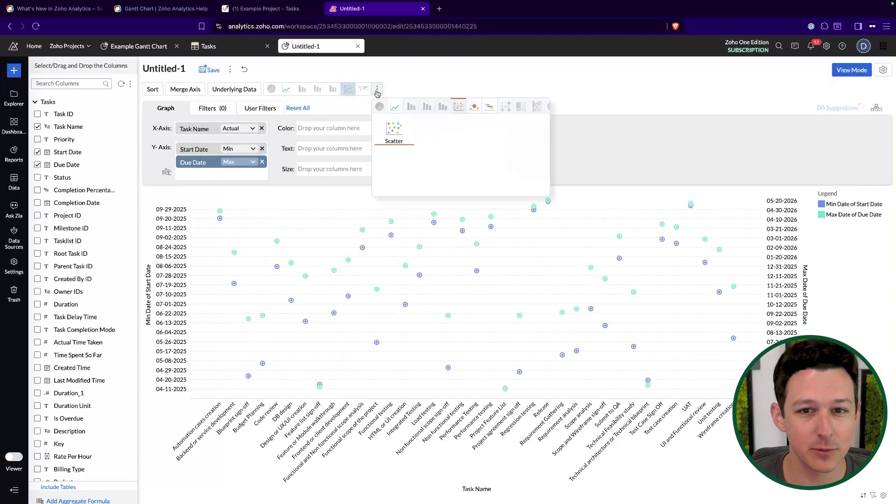
left_click(493, 110)
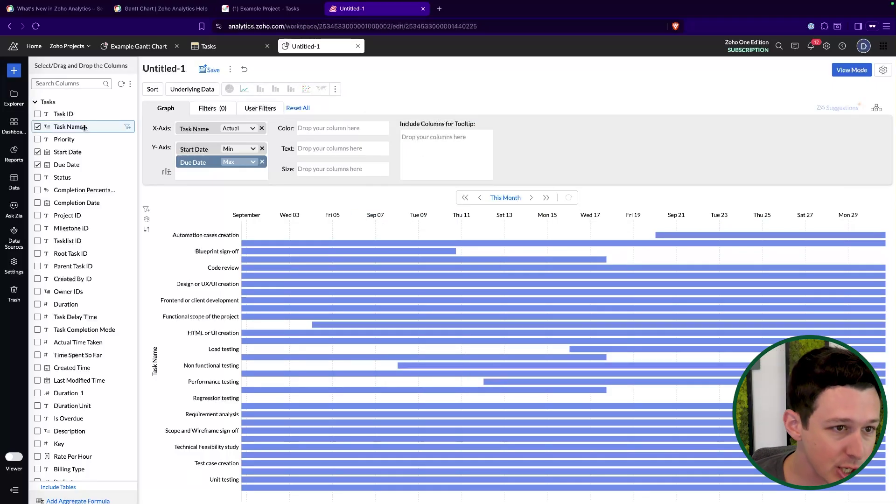
left_click(262, 9)
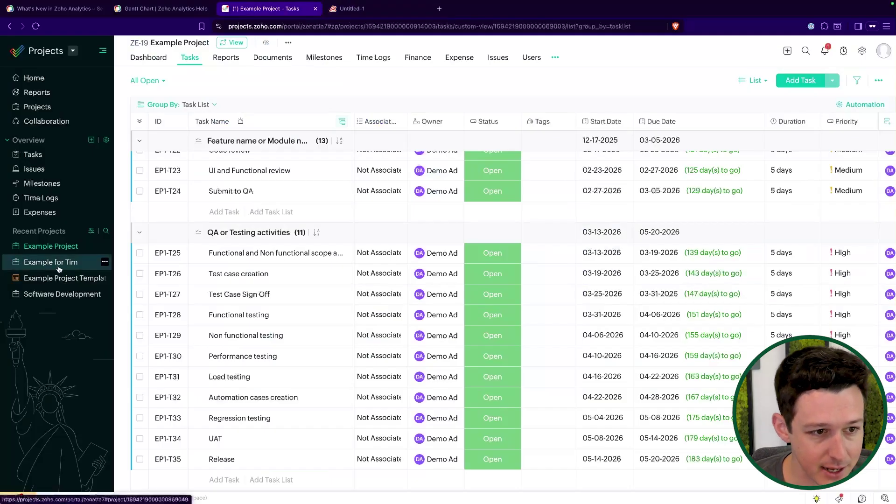
scroll(240, 341, "up", 10)
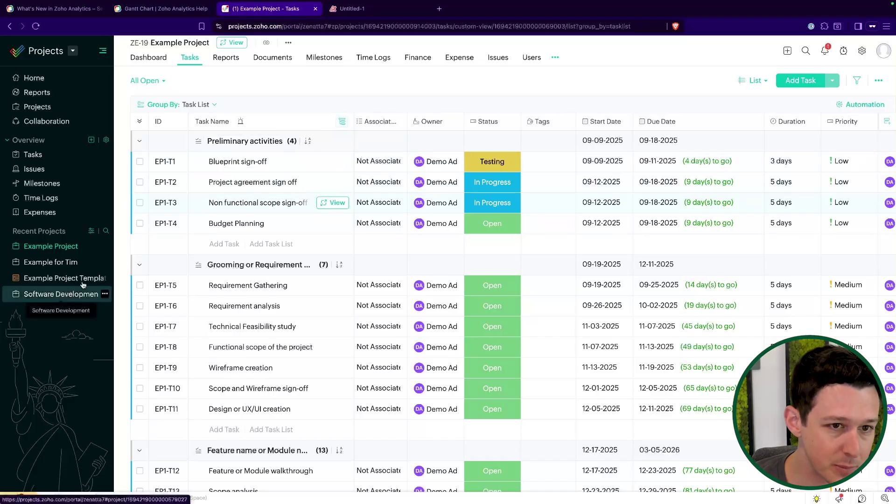
left_click(65, 294)
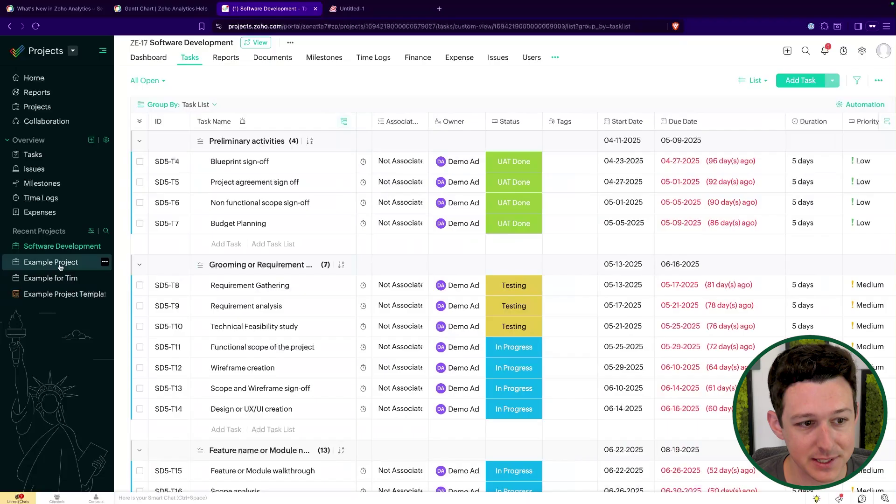
left_click(51, 278)
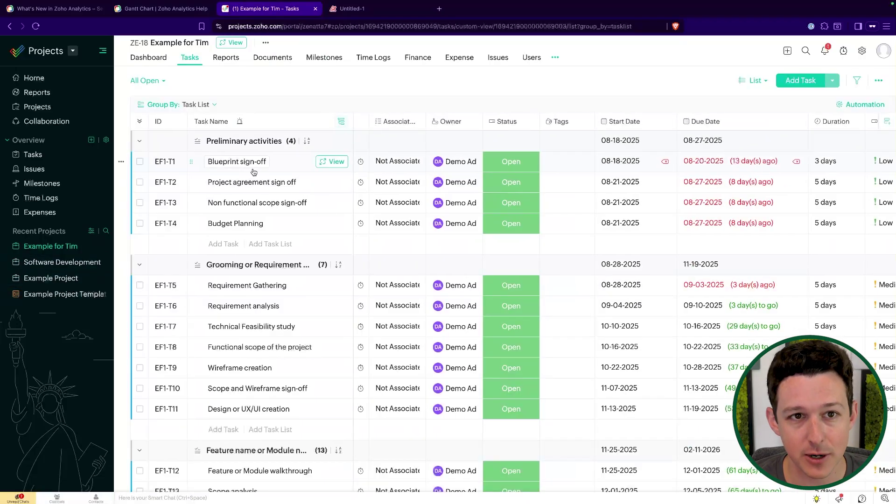
left_click(380, 13)
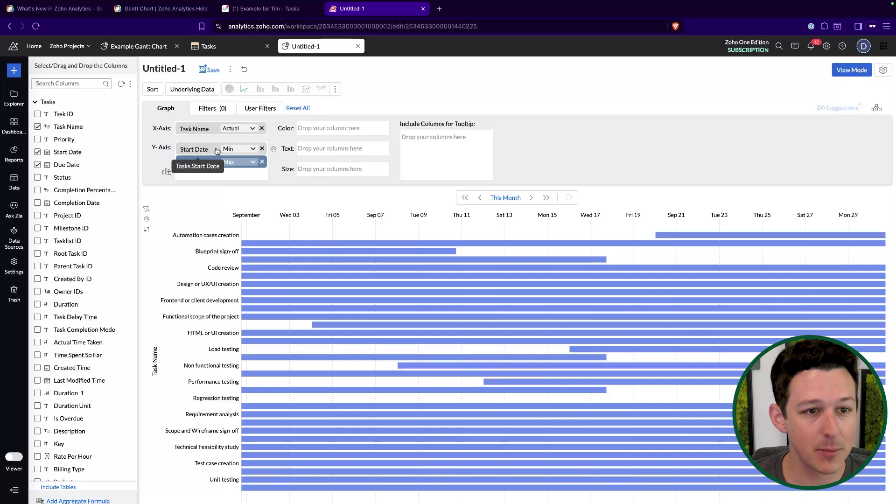
left_click(263, 13)
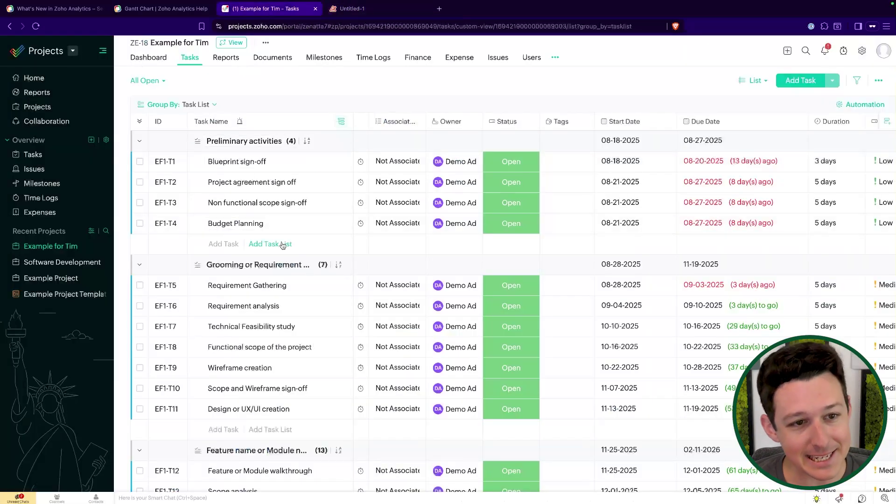
left_click(214, 161)
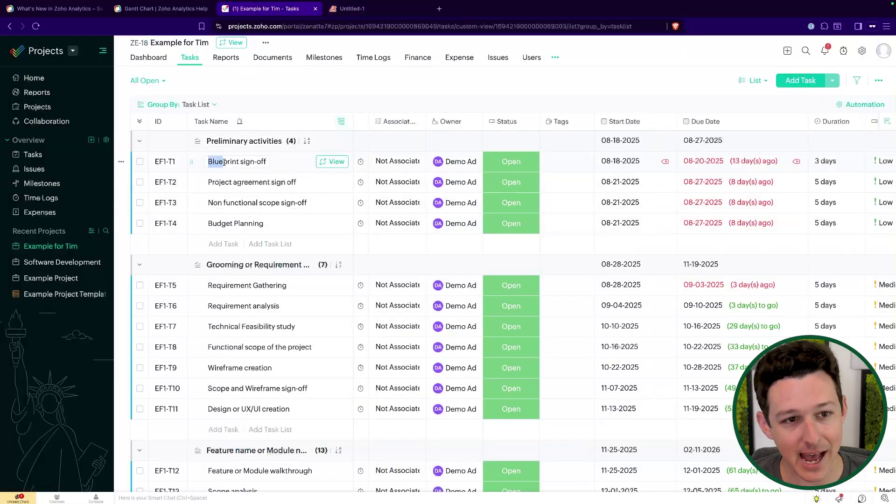
left_click(371, 10)
left_click(263, 9)
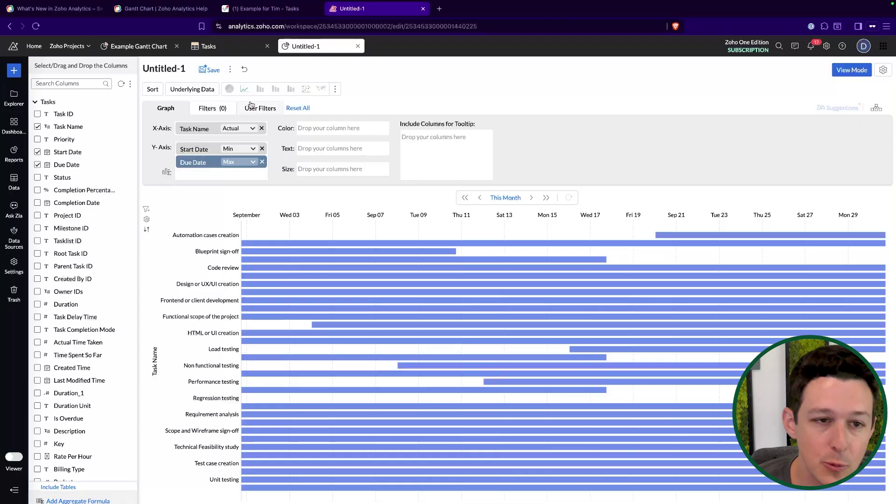
Add Project Name from the Projects table as a user filter on the Gantt chart
left_click(222, 110)
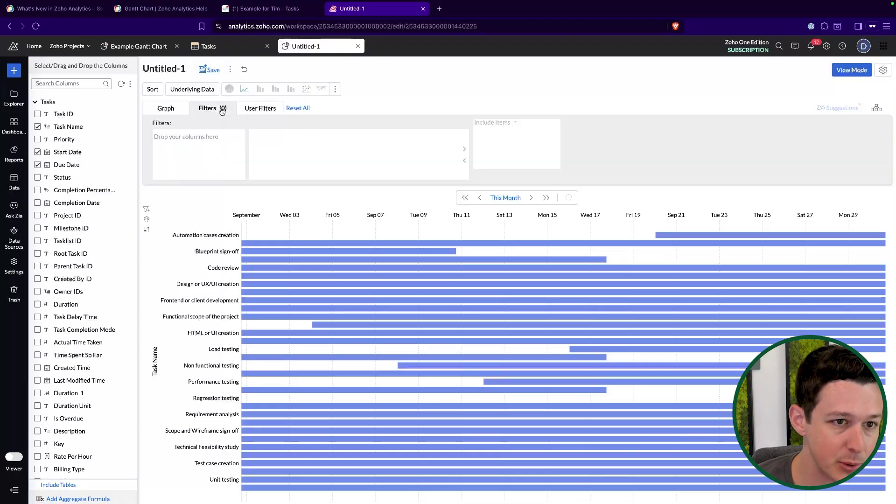
left_click(271, 110)
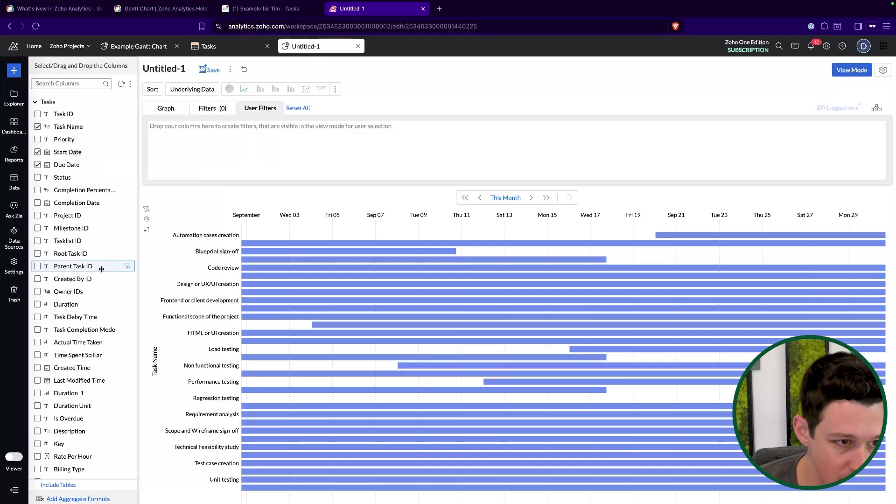
left_click(48, 104)
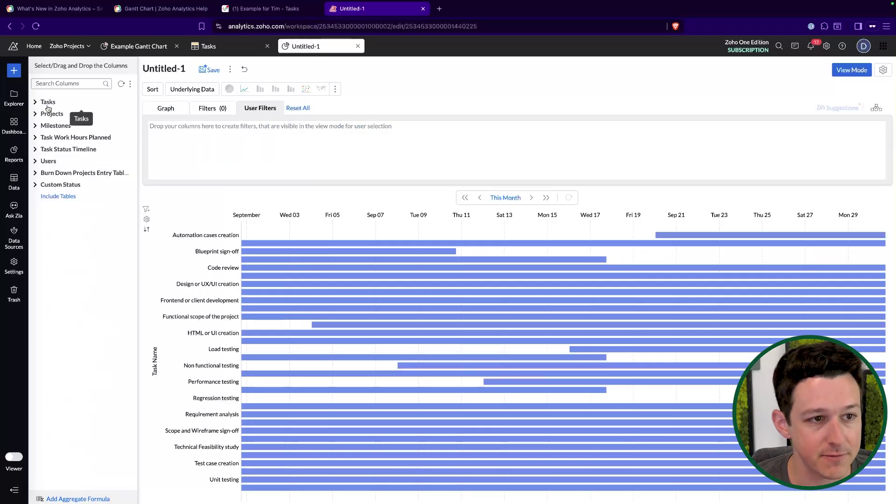
left_click(49, 114)
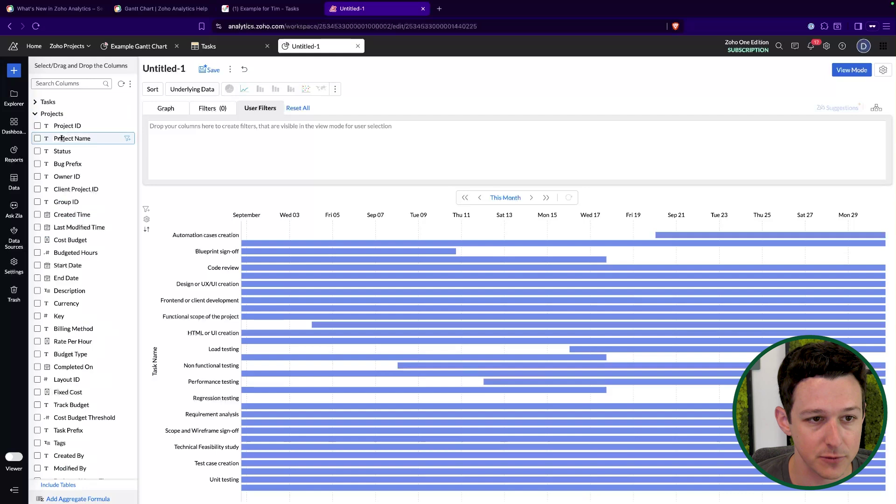
left_click_drag(62, 139, 211, 158)
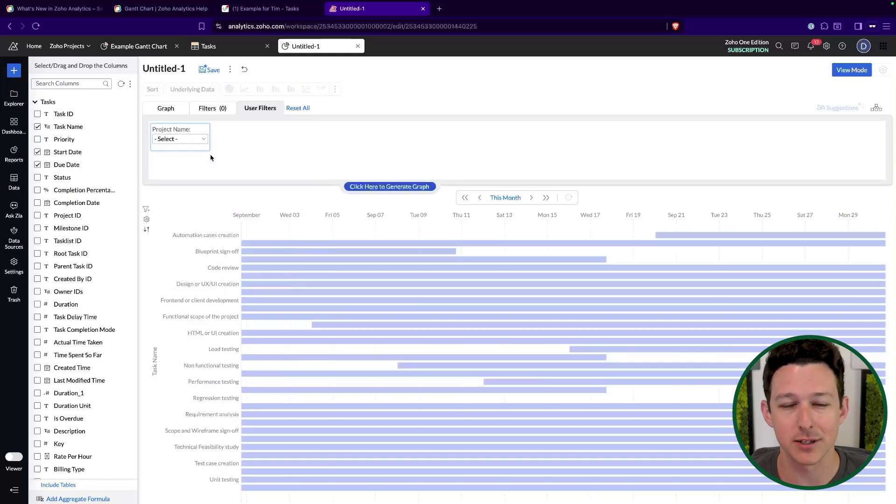
left_click(46, 102)
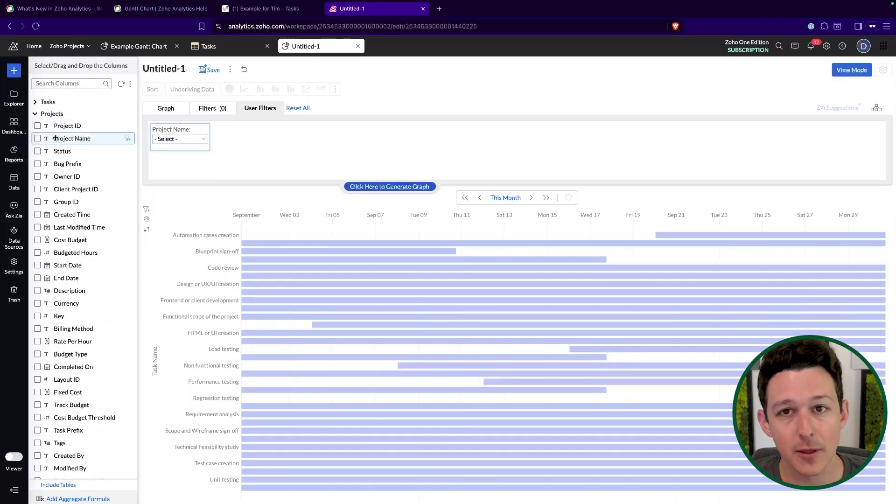
left_click(46, 101)
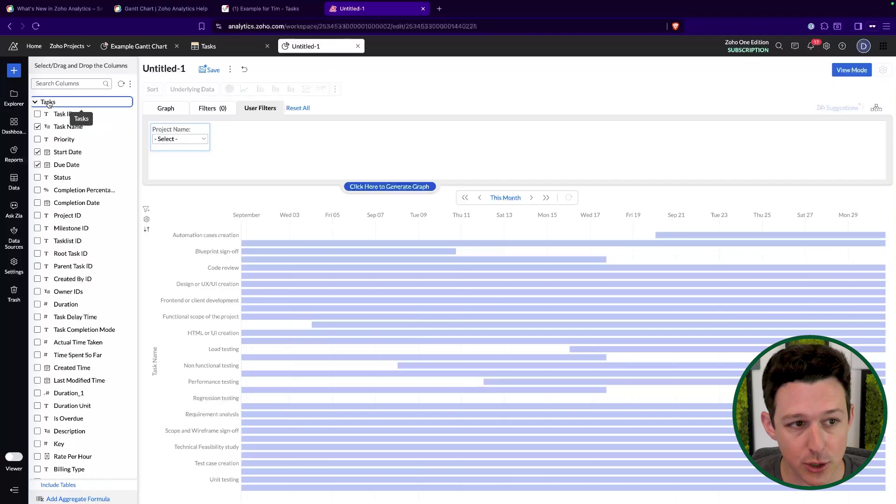
left_click(47, 101)
Give the Project Name filter a default value of Example Project and apply it
left_click(174, 132)
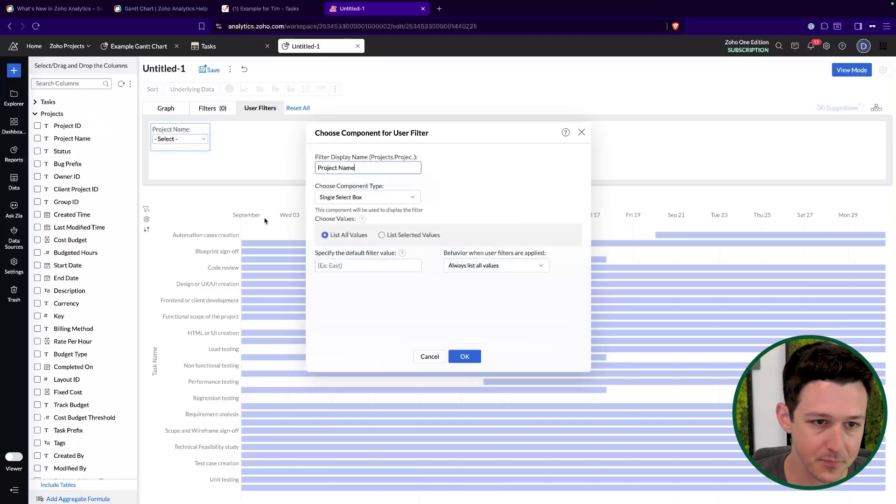
left_click(386, 267)
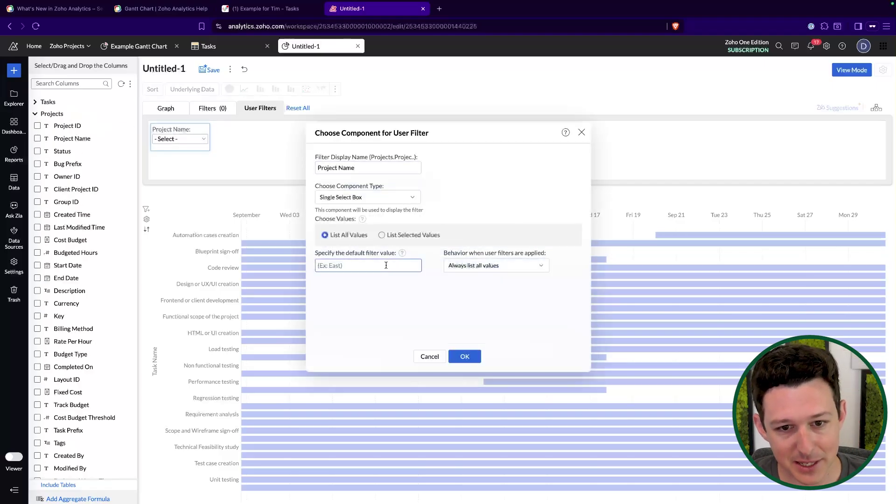
left_click(382, 235)
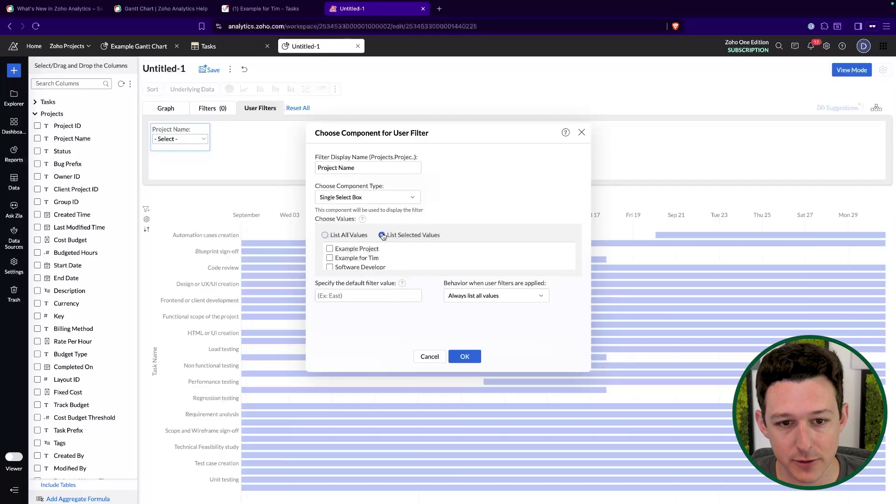
left_click(358, 239)
left_click(357, 268)
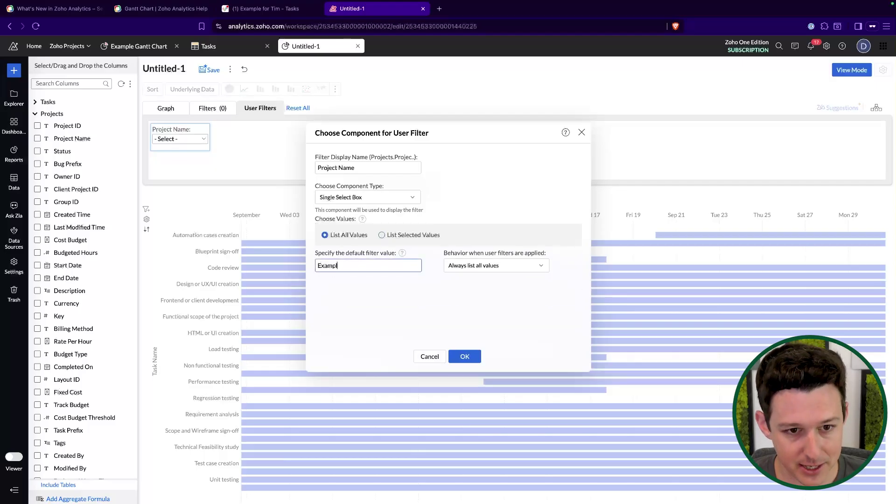
left_click(465, 357)
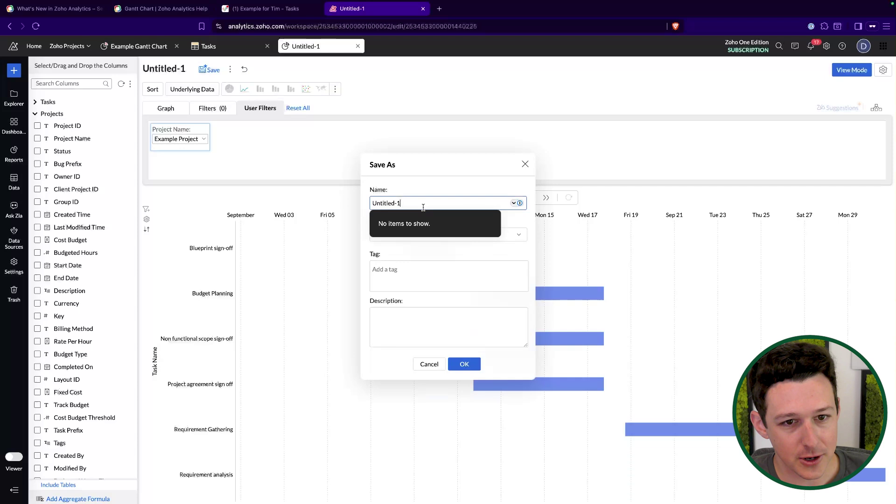
Name the filtered Gantt chart report 'Example Gantt Chart V2' and save it
type("Example Gantt Chart V2")
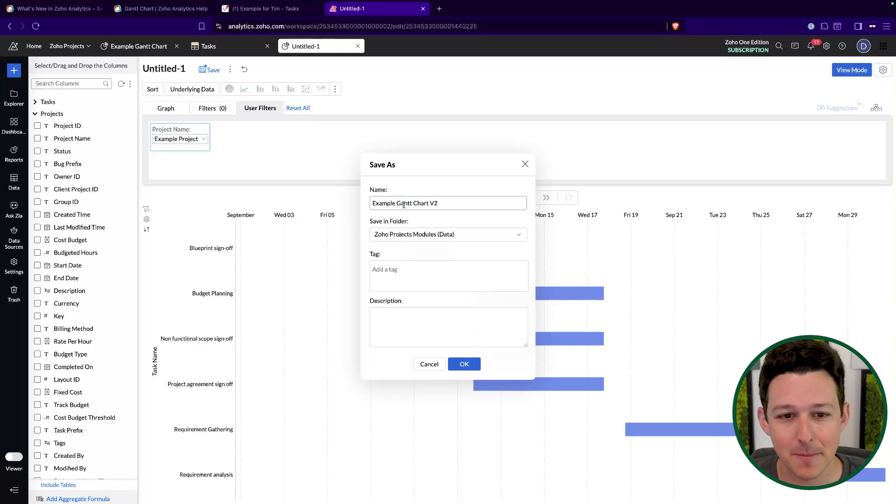
left_click(399, 203)
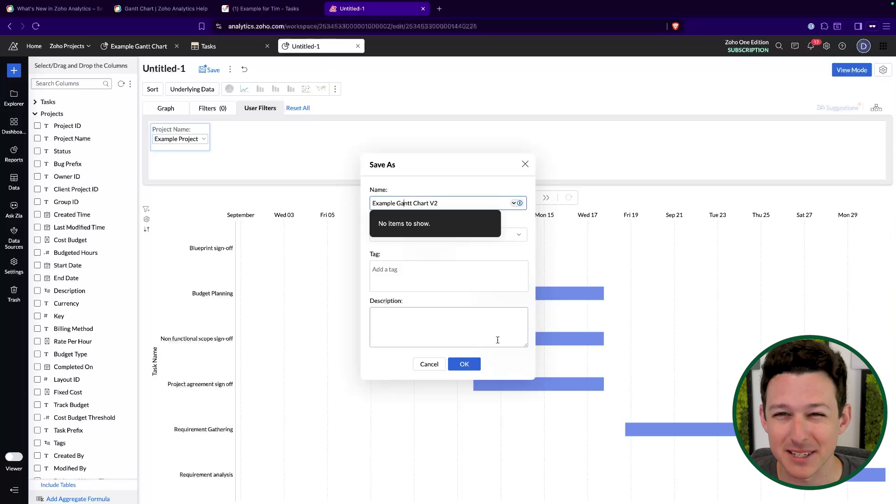
left_click(464, 364)
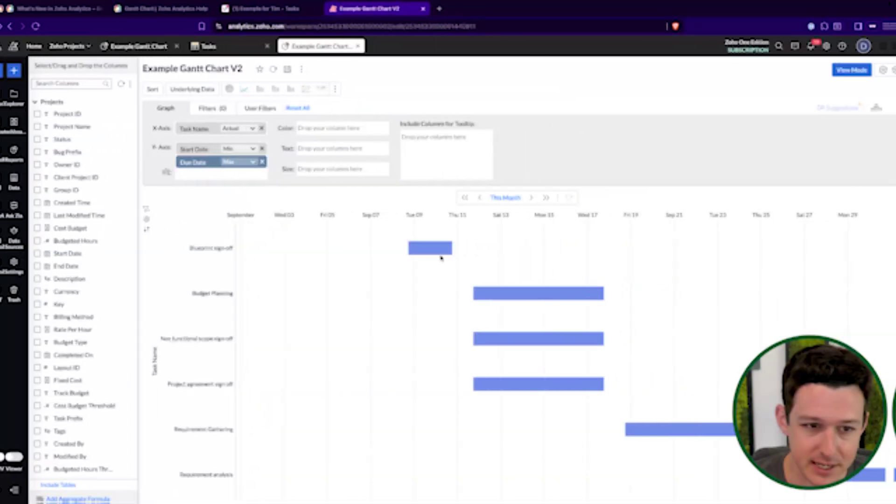
mouse_move(437, 253)
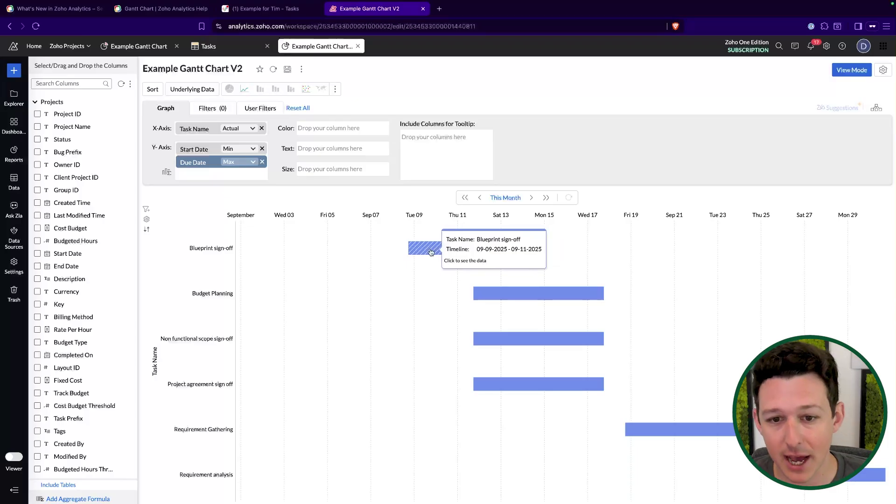
left_click(273, 10)
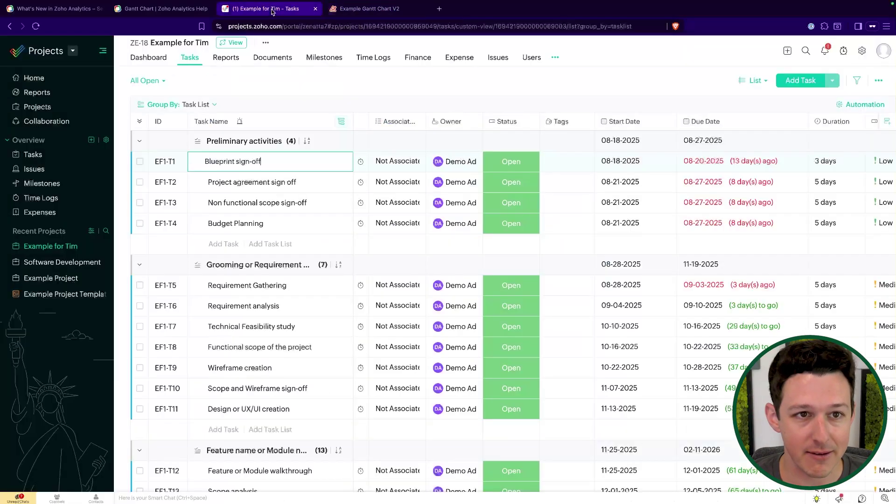
left_click(187, 9)
left_click(264, 8)
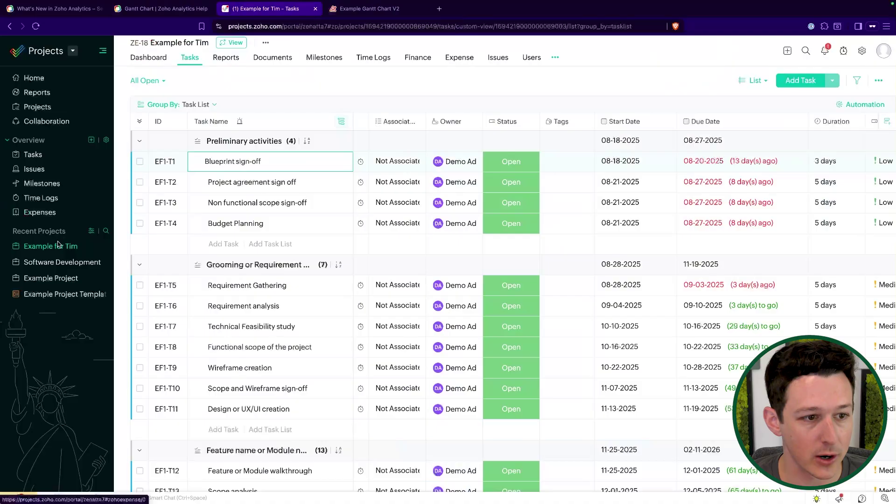
left_click(58, 273)
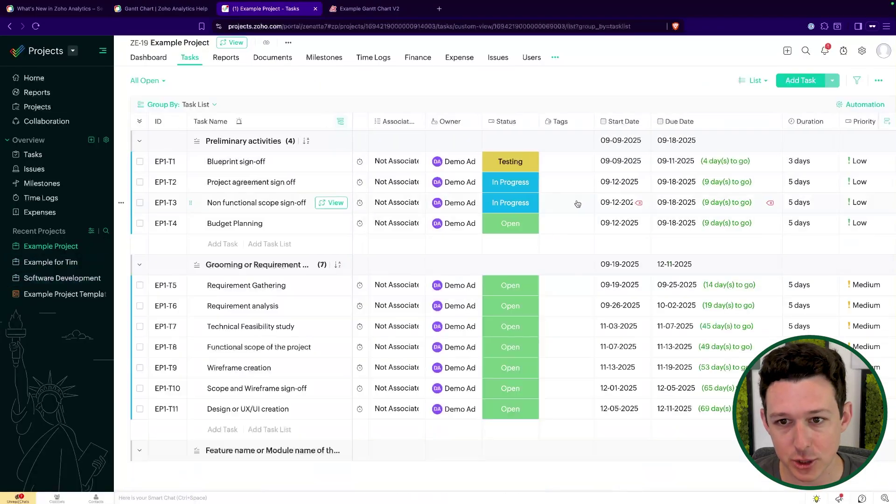
left_click(383, 10)
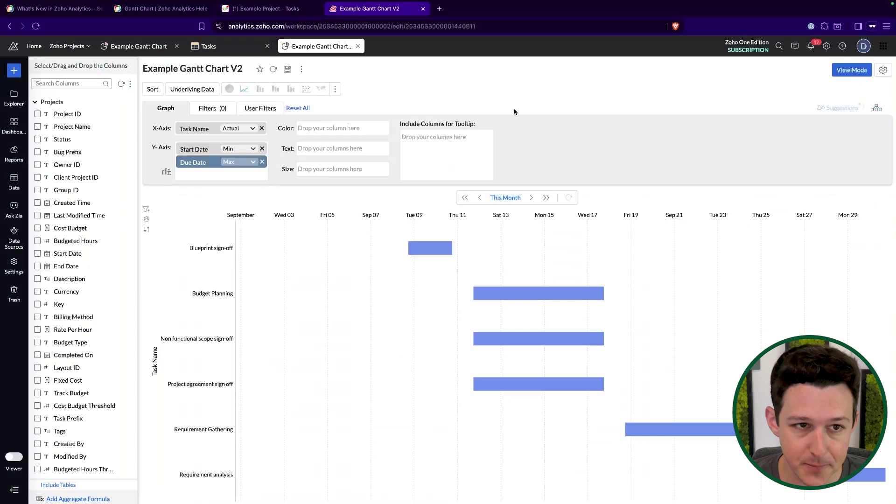
Size the Gantt bars by summed Completion Percentage, regenerate the chart, and view the help page
left_click(48, 103)
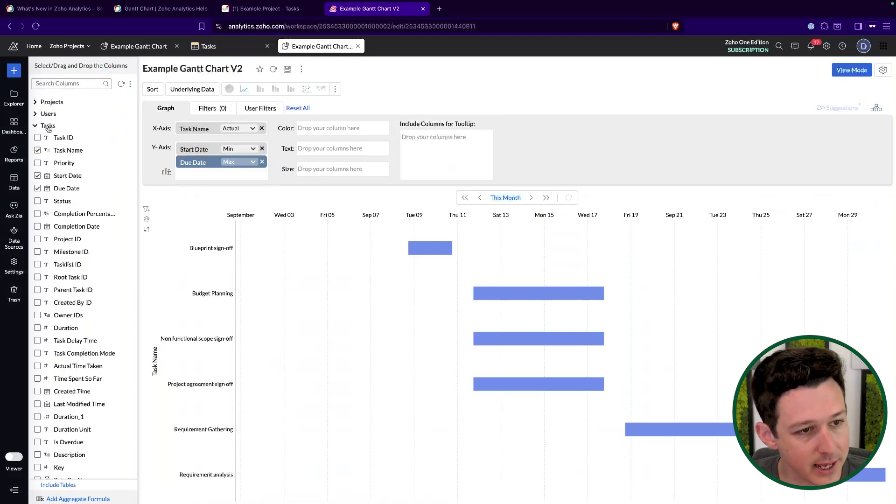
left_click_drag(74, 214, 341, 171)
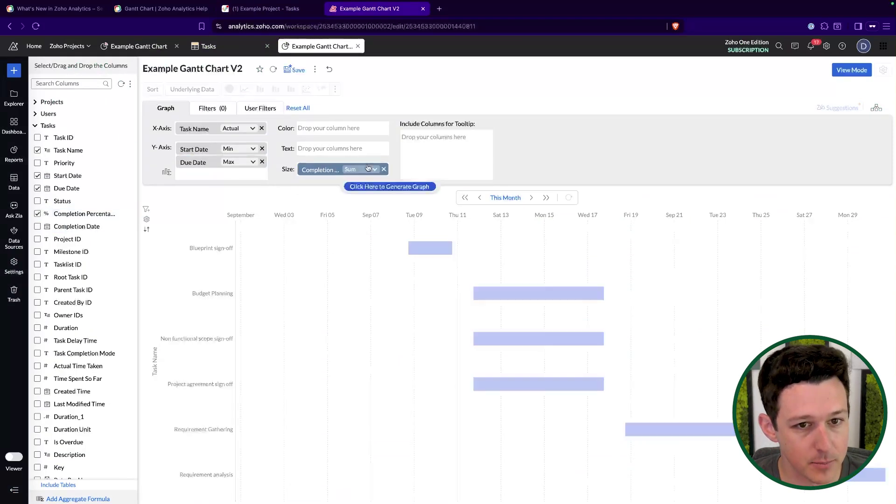
left_click(375, 169)
left_click(420, 186)
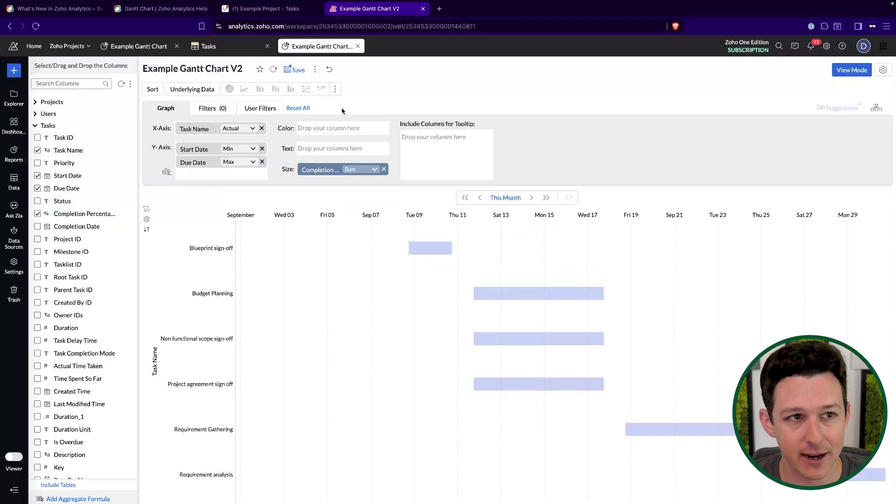
left_click(154, 8)
Scroll through the Gantt Chart help page to view its sample chart
scroll(422, 262, "up", 10)
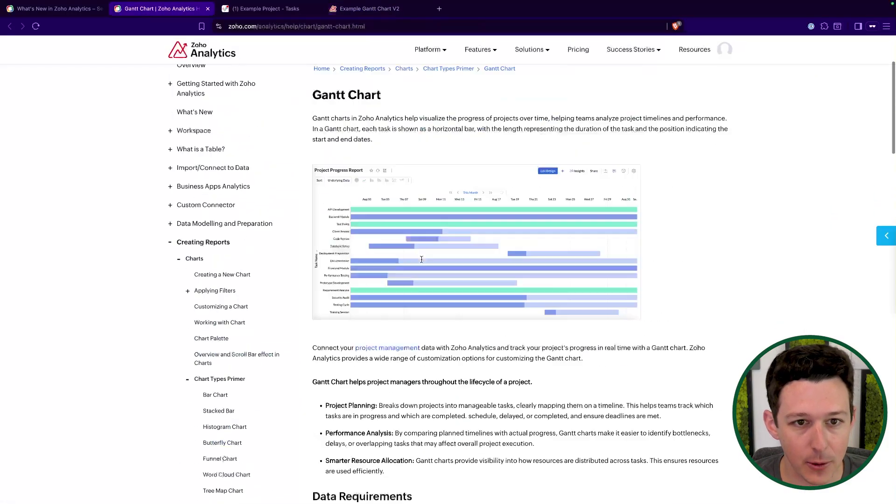
scroll(422, 262, "up", 5)
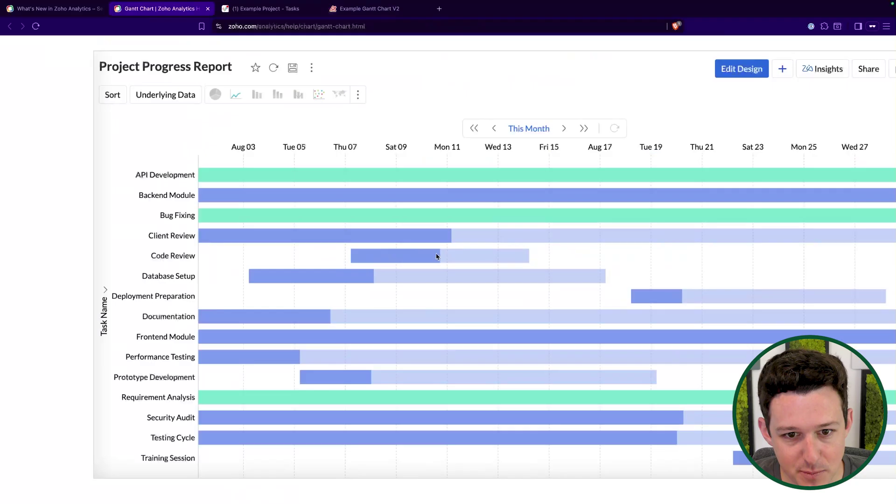
scroll(434, 270, "down", 5)
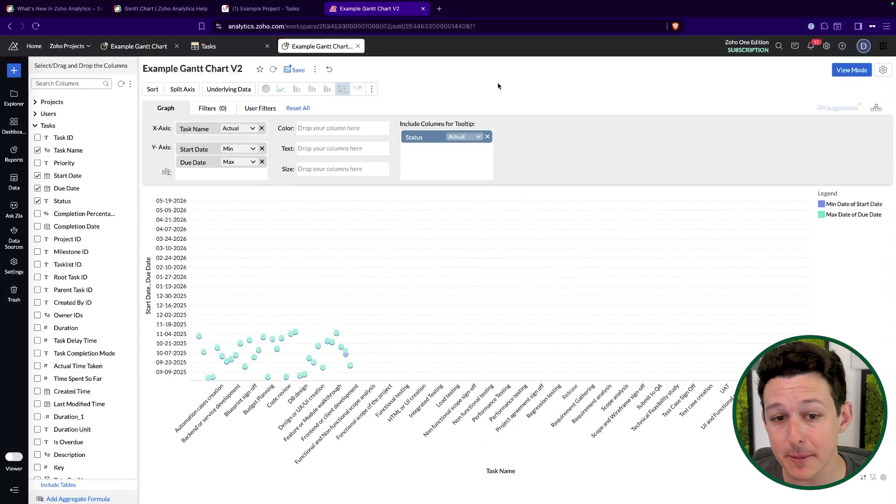
Remove Status from the tooltip columns and keep the chart type set to Gantt
left_click(374, 89)
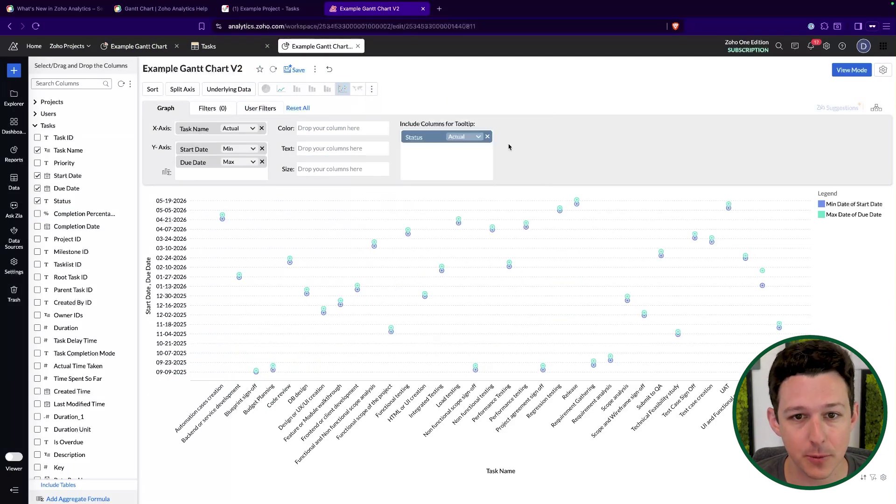
left_click(494, 137)
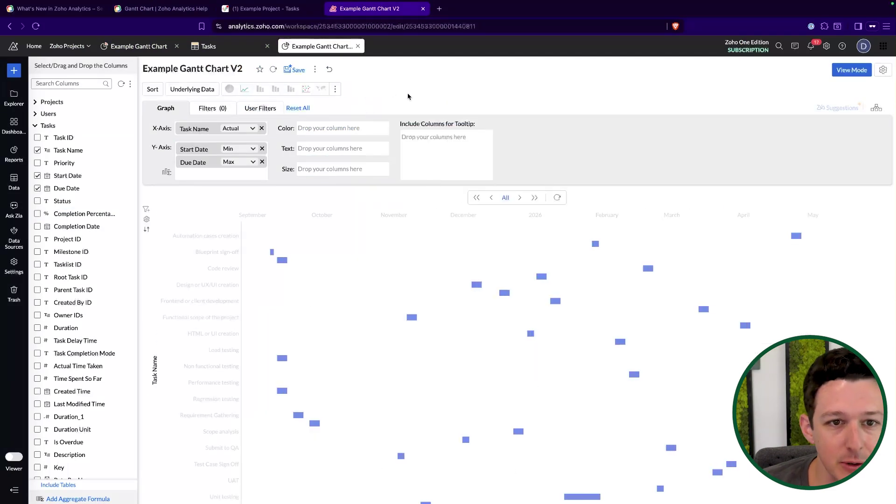
left_click(335, 89)
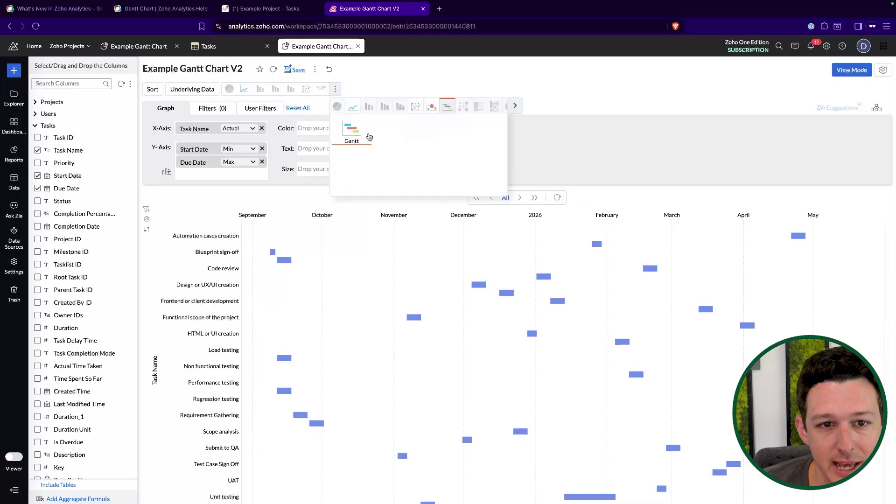
left_click(369, 136)
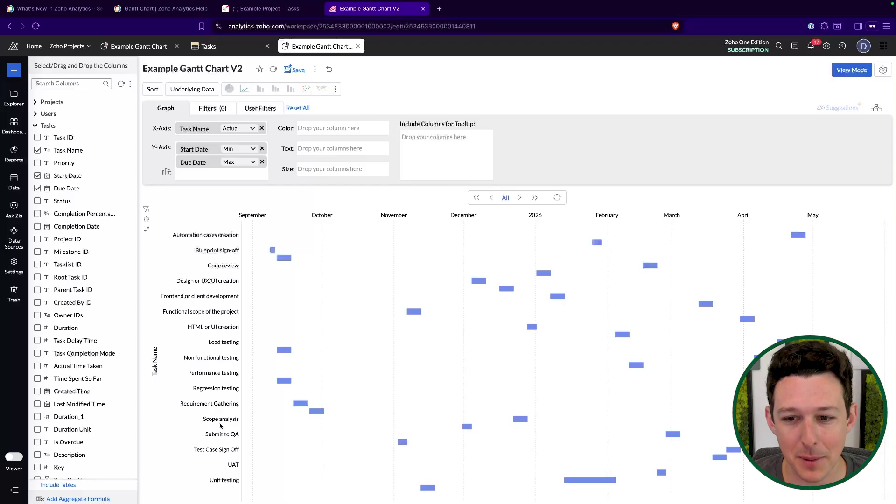
Sort the task axis by Start Date in ascending order
left_click(155, 91)
mouse_move(161, 150)
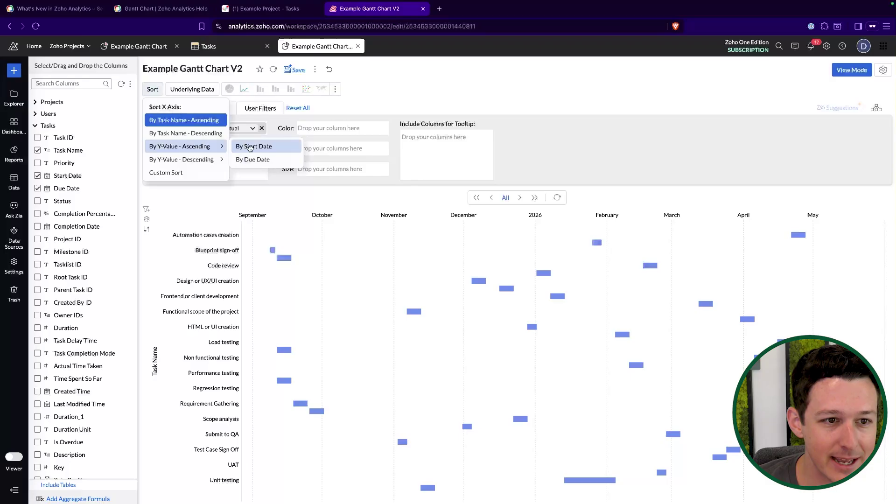
left_click(263, 147)
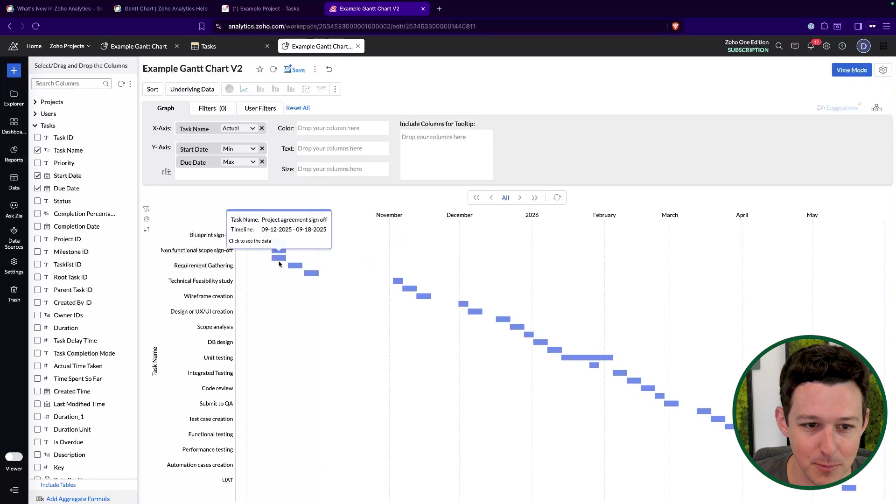
mouse_move(319, 278)
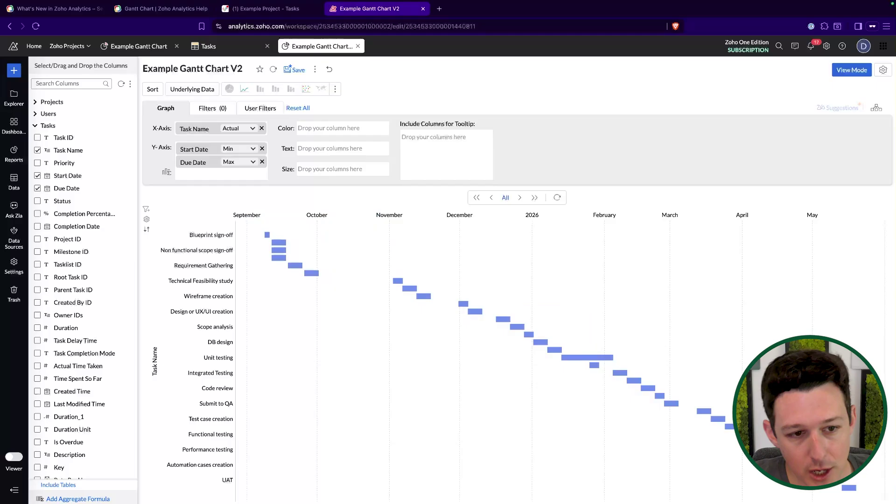
Save the sorted report and add Status from the Tasks table as a user filter
left_click(296, 70)
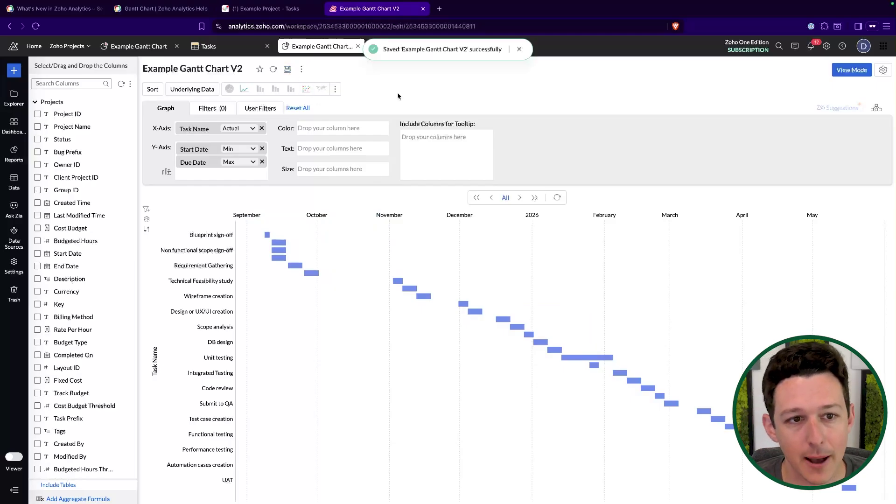
left_click(257, 108)
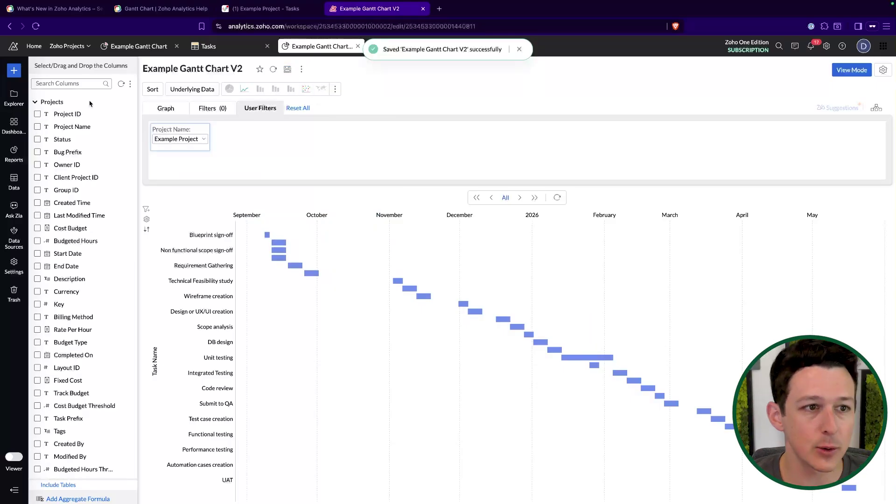
left_click(52, 102)
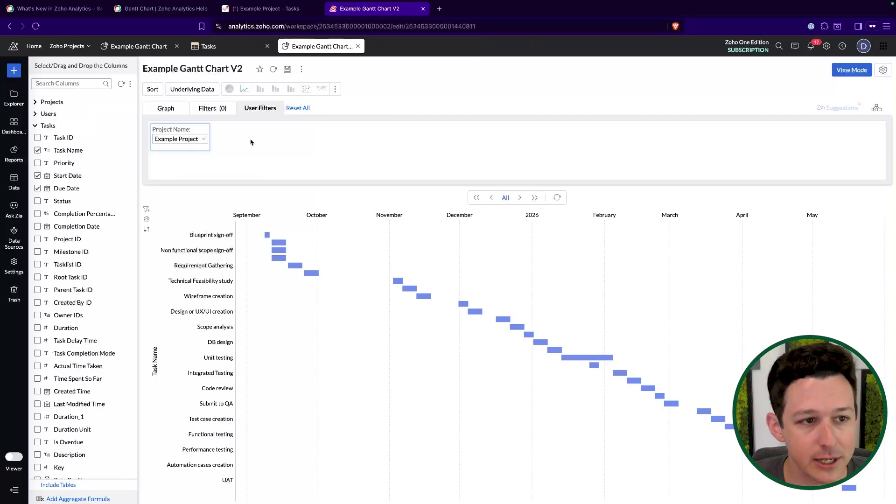
left_click_drag(65, 201, 286, 139)
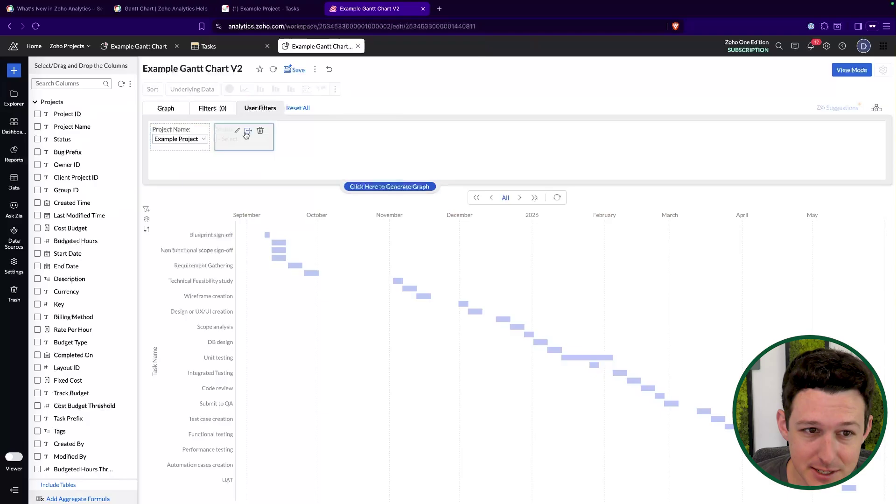
Set the Status filter to exclude Closed, apply it, and save the report
left_click(239, 133)
left_click(382, 235)
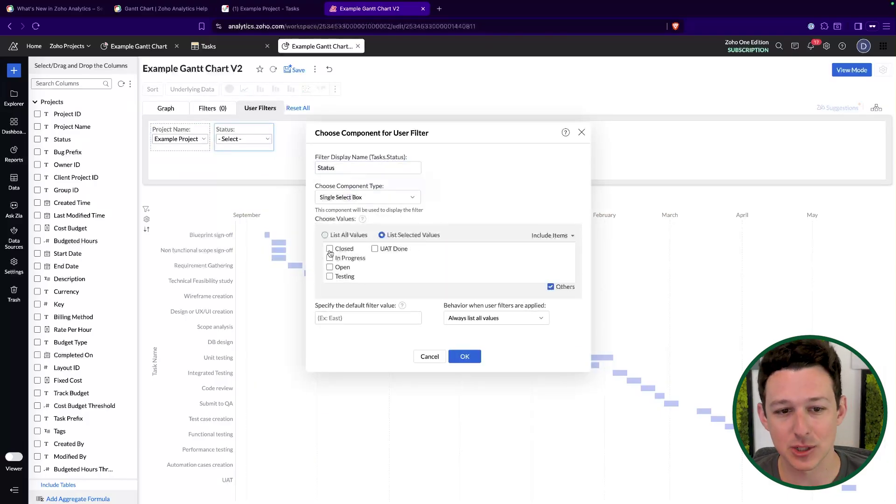
left_click(330, 249)
left_click(522, 235)
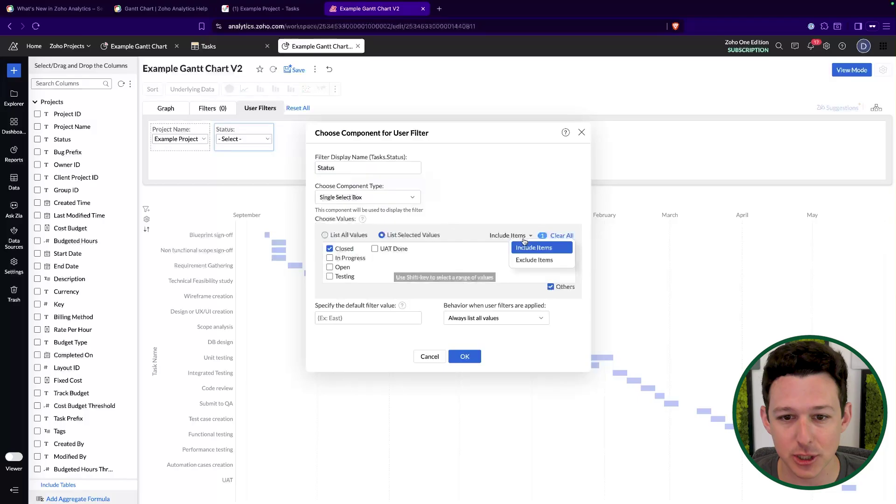
left_click(522, 260)
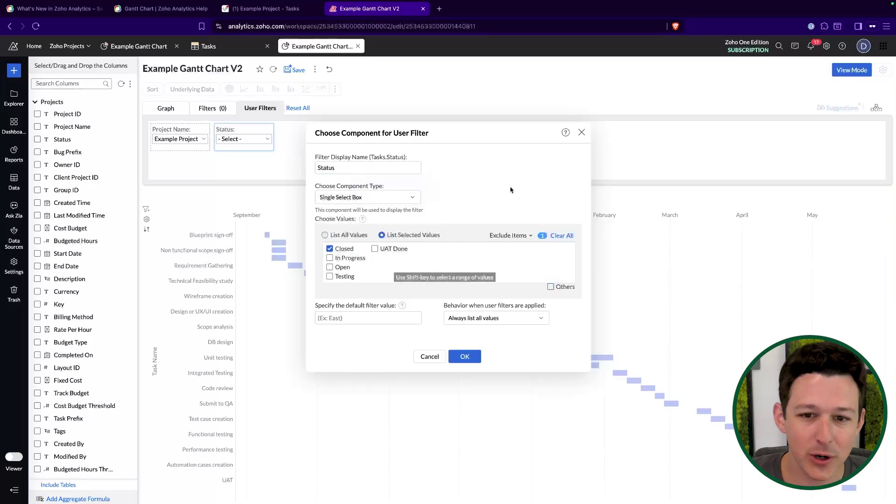
left_click(465, 357)
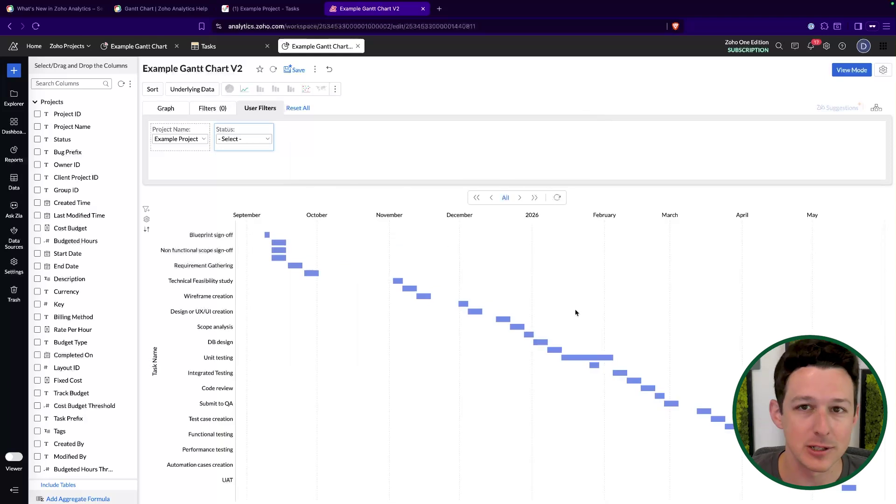
left_click(296, 70)
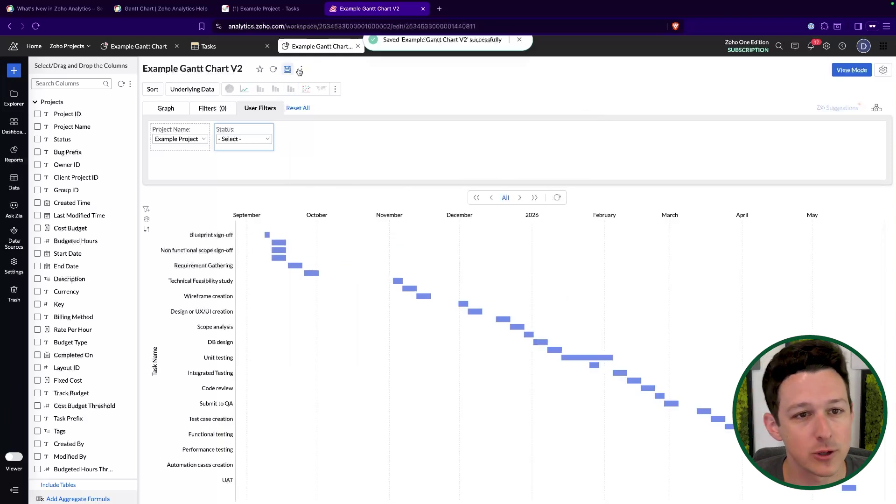
left_click(212, 108)
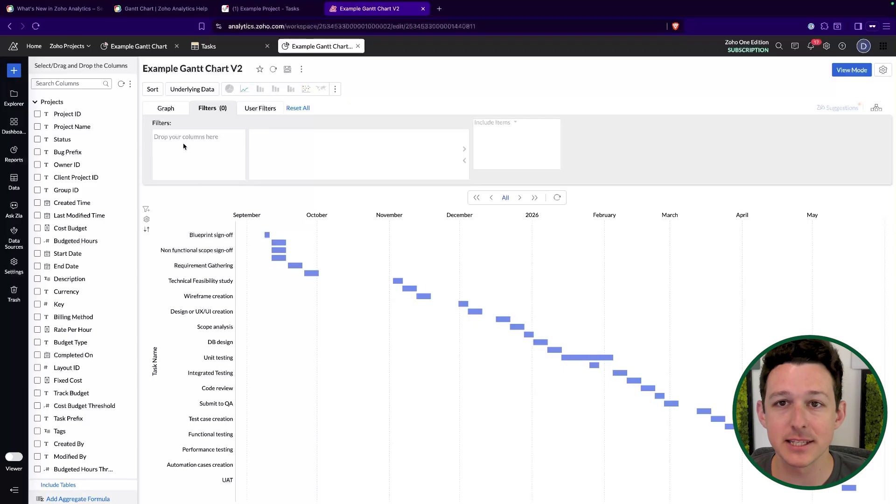
Add a Project Name wildcard filter matching names that contain 'Example'
left_click(260, 13)
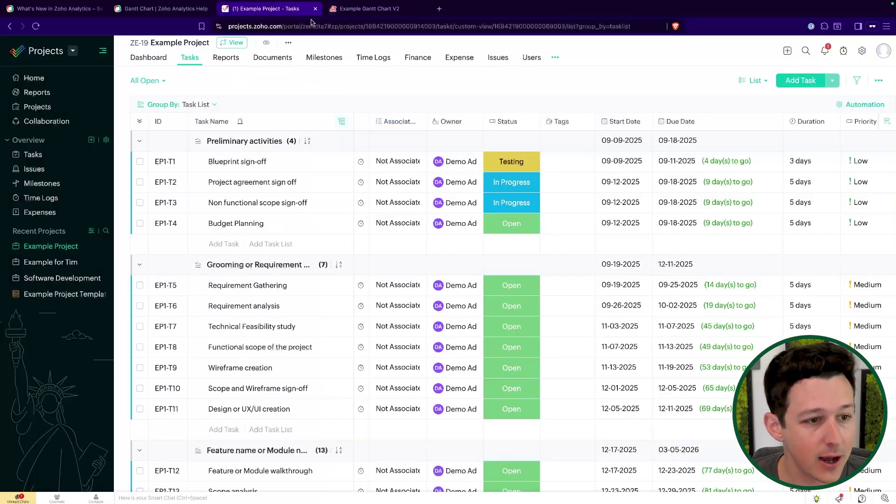
left_click(373, 10)
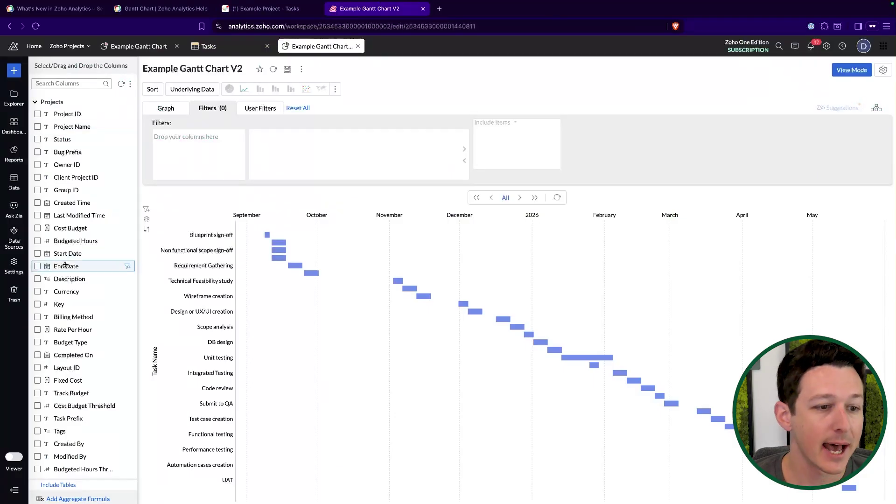
scroll(66, 264, "down", 1)
scroll(66, 265, "up", 1)
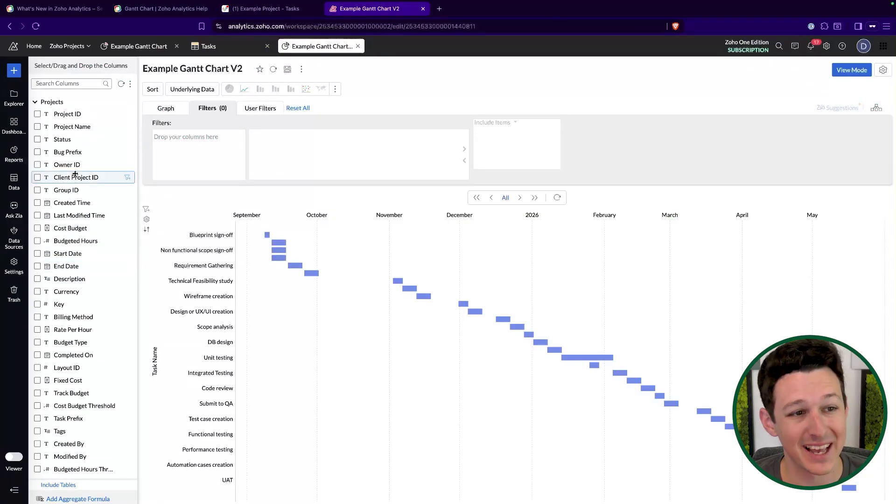
left_click_drag(85, 129, 201, 140)
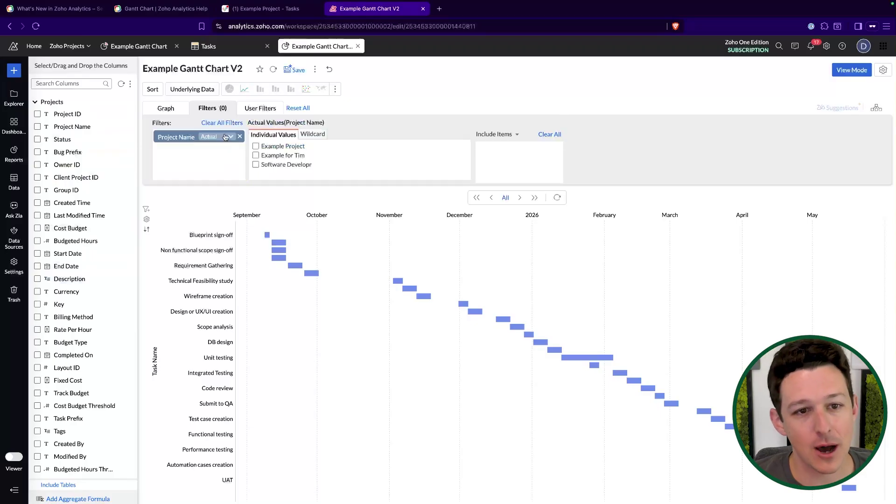
left_click(312, 135)
left_click(320, 149)
left_click(282, 192)
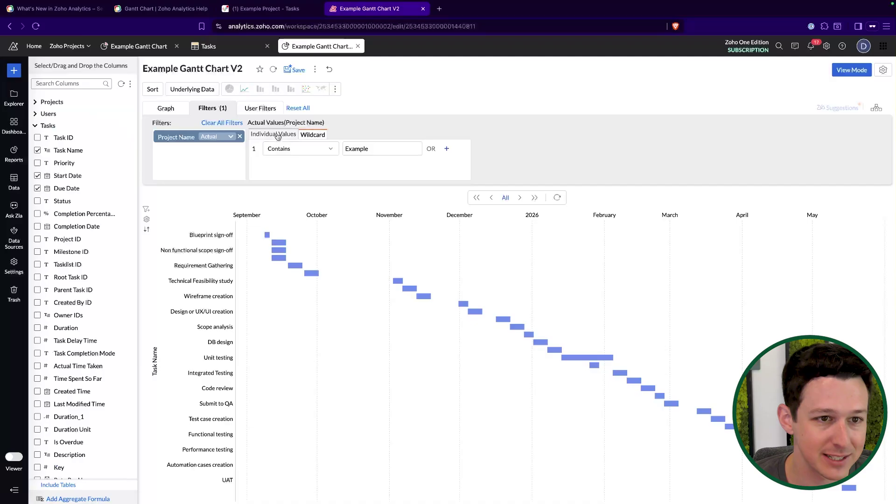
Review the user filters, then return to the Project Name filter settings
left_click(264, 109)
left_click(218, 109)
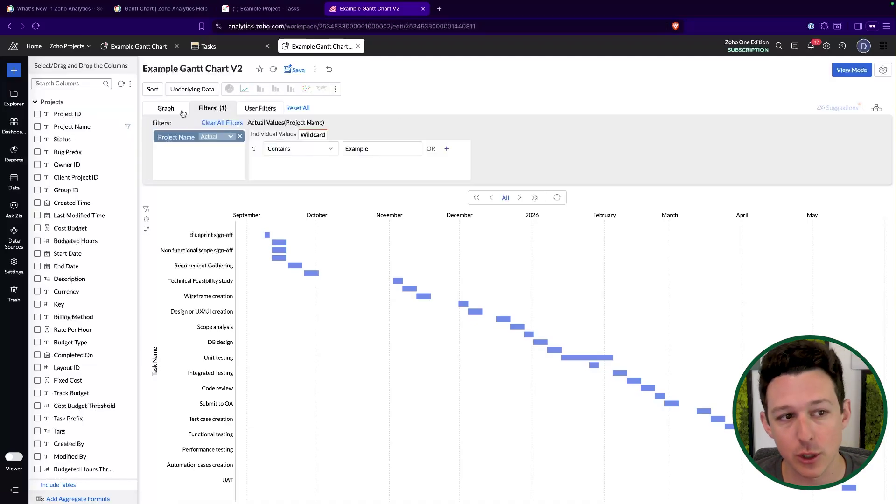
left_click(55, 103)
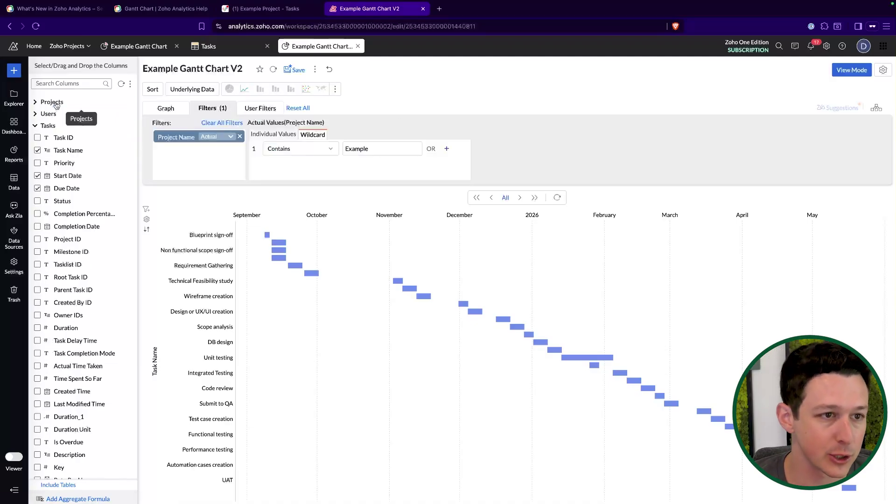
Read through the Gantt chart creation and customization guide on the help page
left_click(161, 9)
scroll(514, 298, "down", 1)
scroll(513, 298, "down", 10)
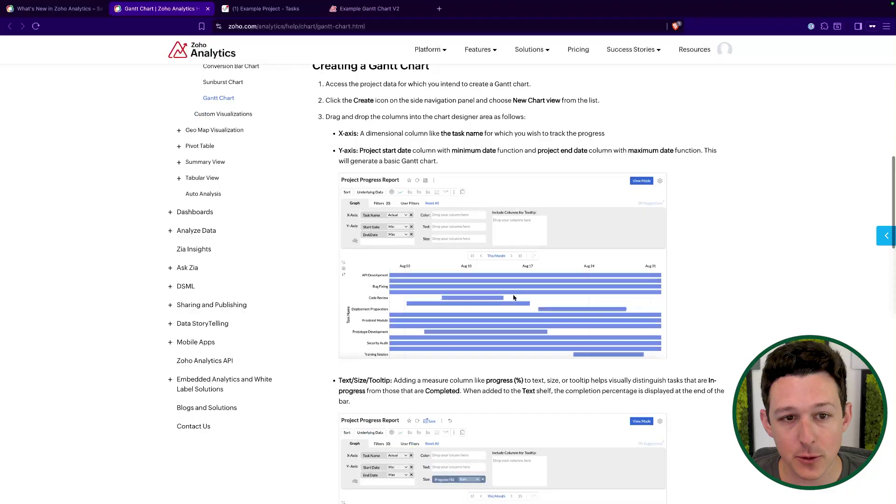
scroll(513, 298, "down", 10)
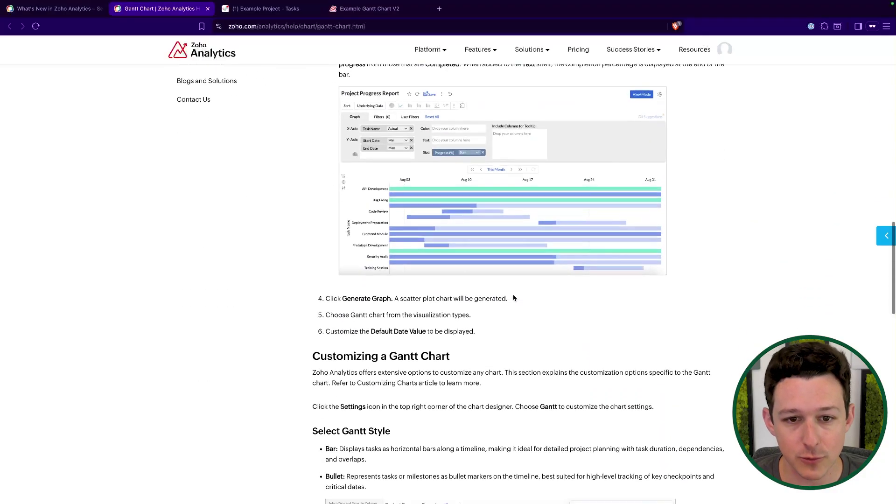
scroll(419, 323, "down", 3)
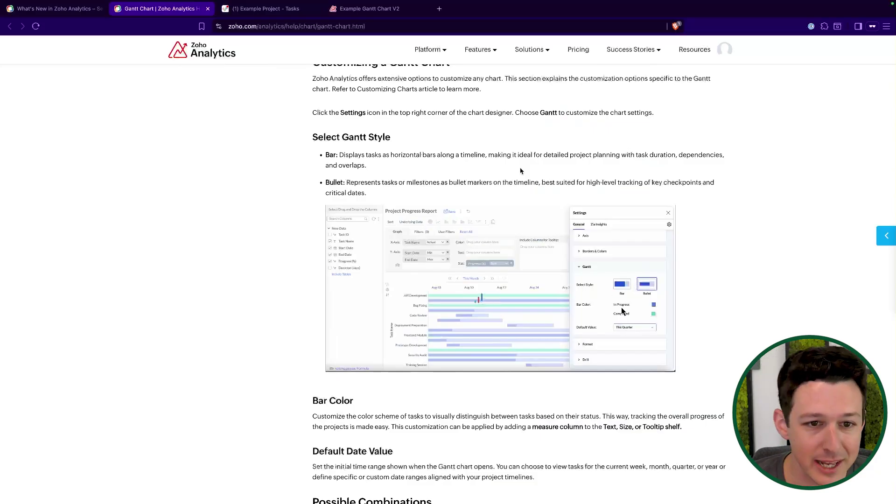
scroll(652, 266, "up", 5)
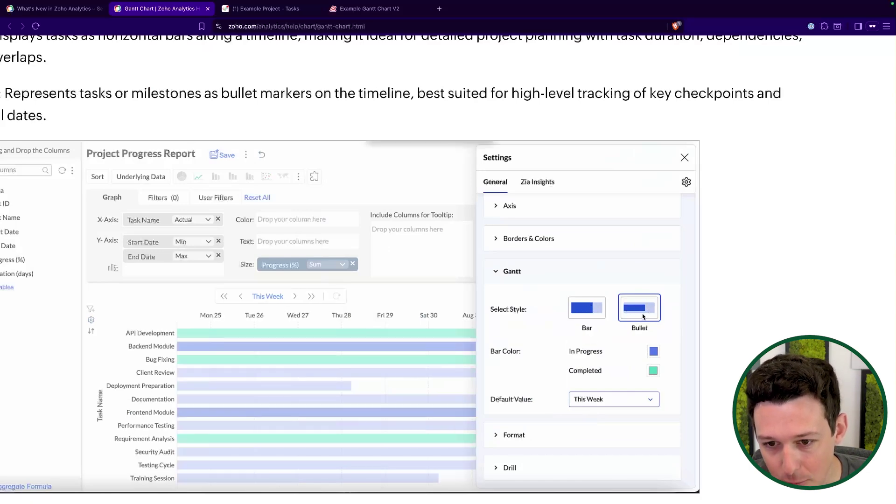
scroll(643, 316, "down", 5)
scroll(642, 314, "down", 4)
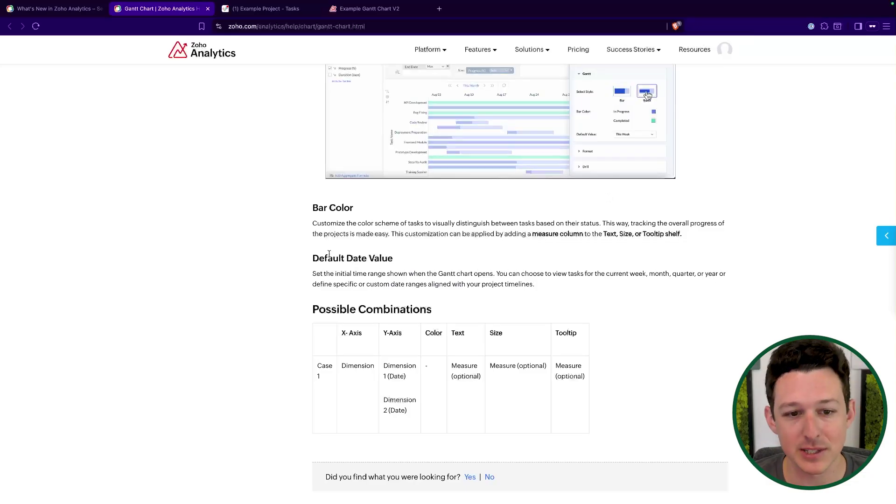
Highlight the Default Date Value explanation, then bring up the Example Project task list
left_click_drag(327, 258, 613, 316)
left_click(612, 316)
scroll(612, 317, "up", 10)
scroll(612, 319, "up", 5)
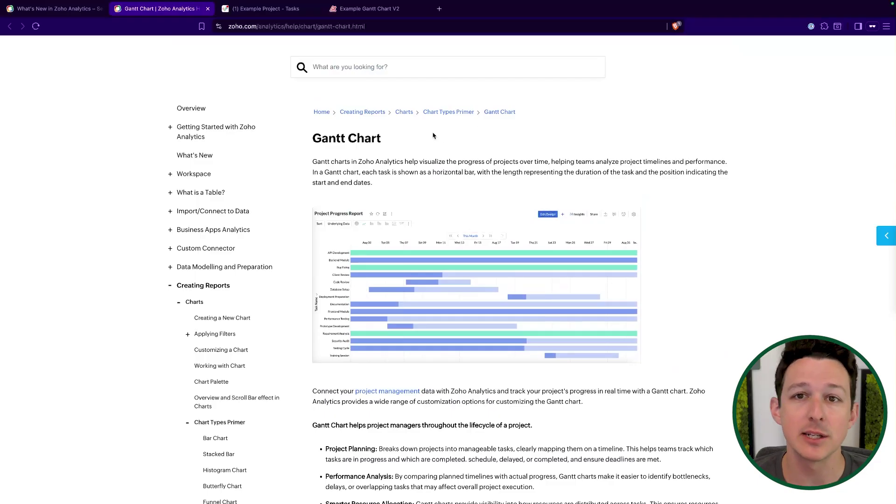
left_click(369, 10)
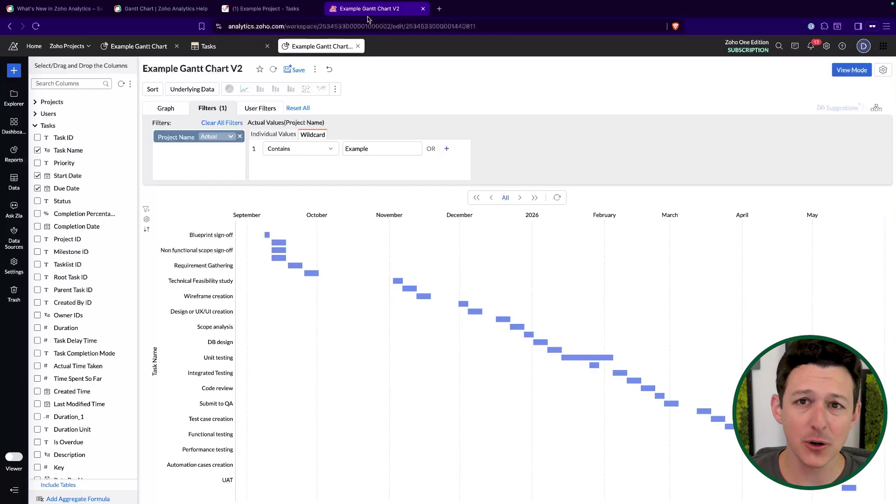
left_click(266, 9)
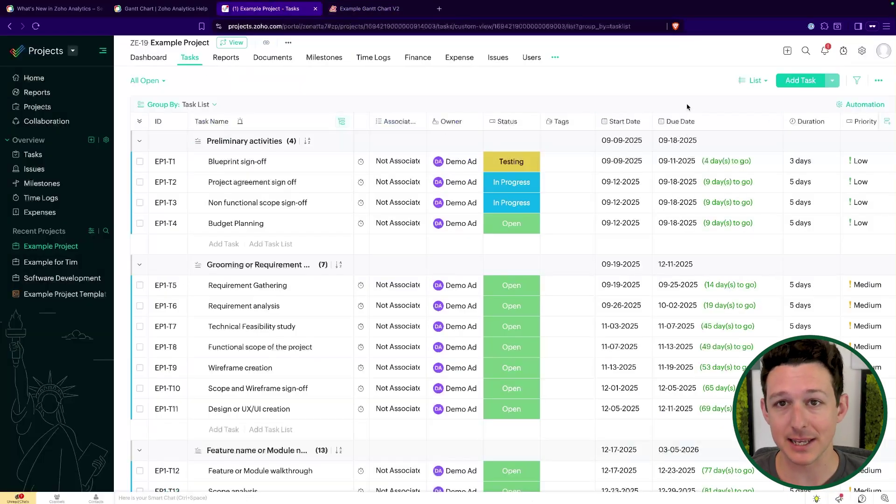
Switch Example Project's tasks to Gantt view and shift Blueprint sign-off to 10–12 Sep 2025
left_click(751, 81)
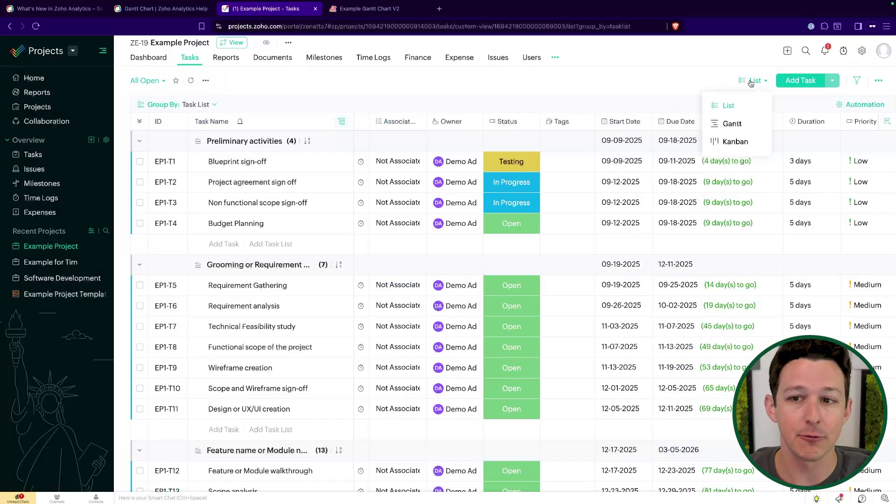
left_click(734, 123)
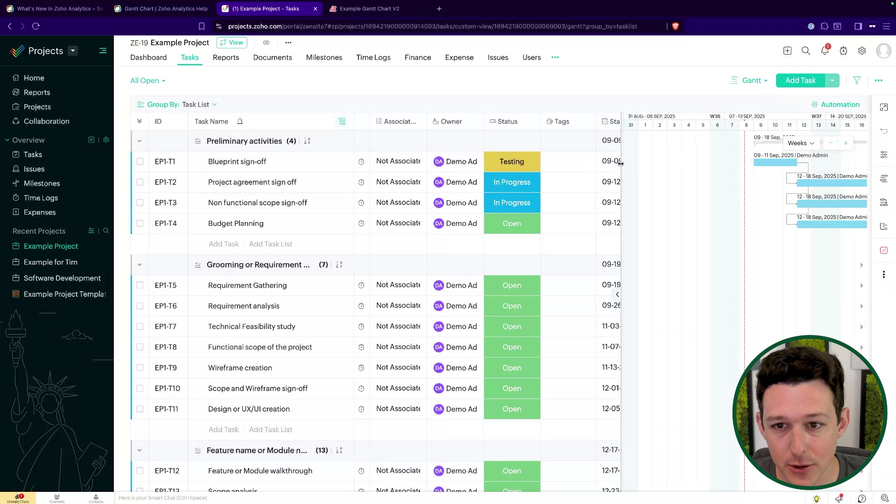
left_click_drag(621, 163, 224, 163)
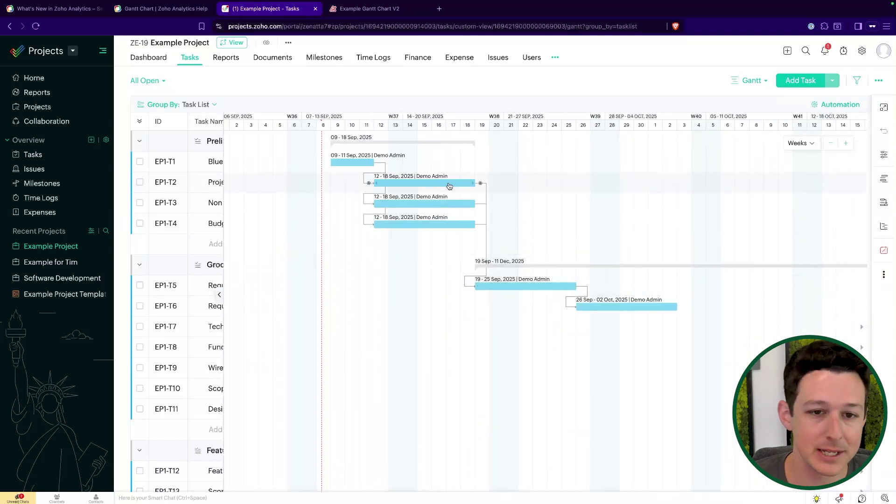
left_click_drag(350, 164, 373, 163)
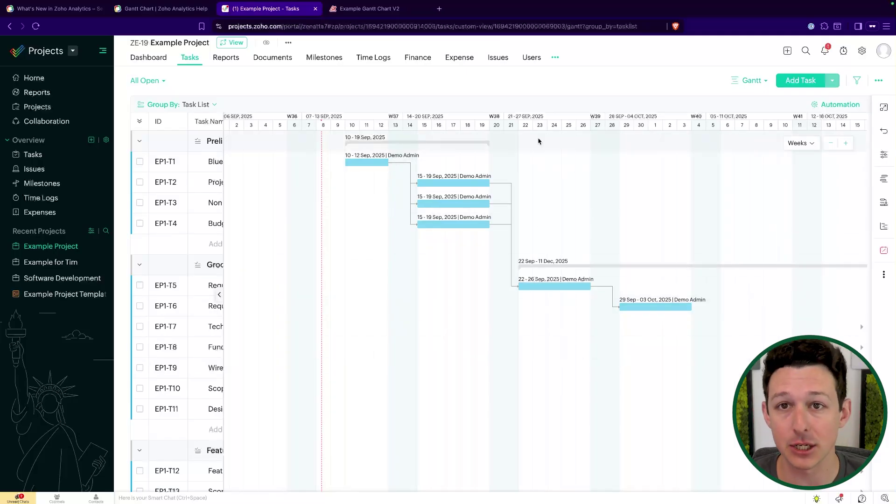
key("ctrl+Tab")
left_click(14, 124)
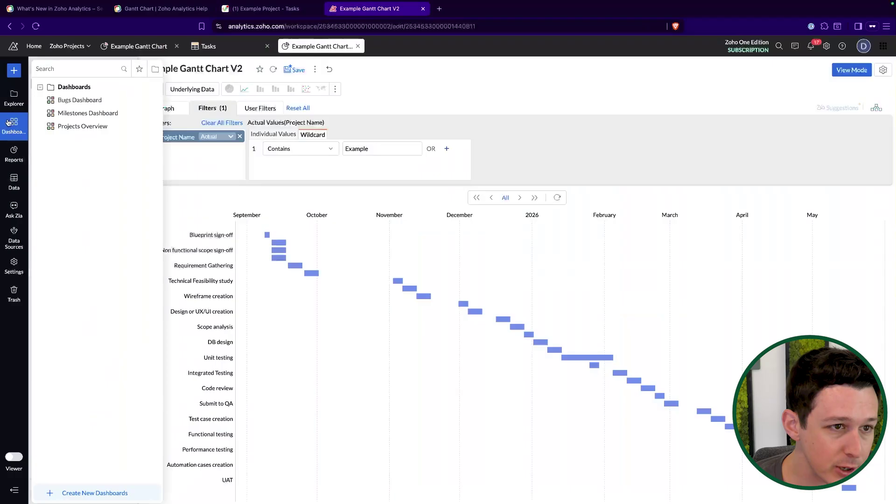
Go to the Milestones Dashboard from the Dashboards list
left_click(87, 128)
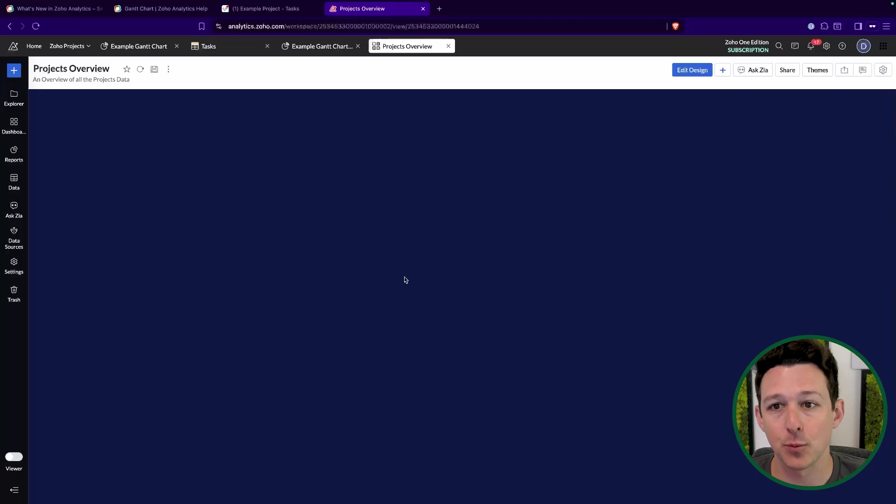
left_click(14, 125)
left_click(91, 113)
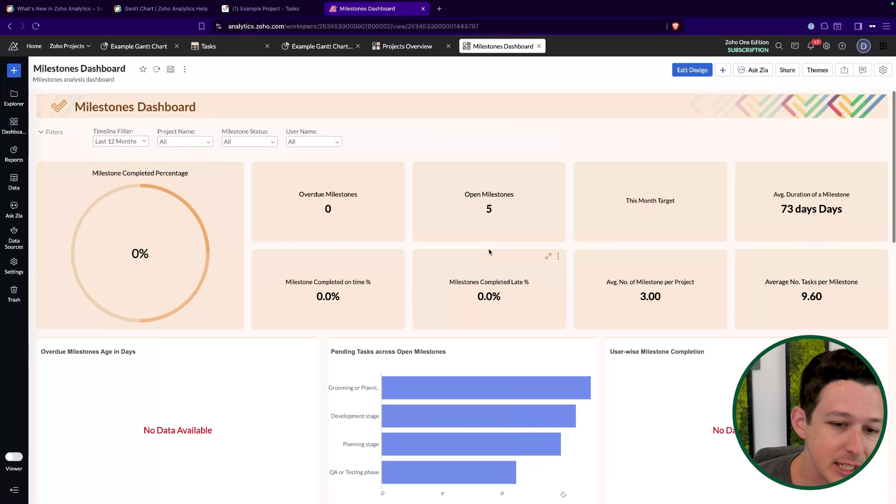
Check which projects the dashboard filter includes, then enter Edit Design mode
scroll(490, 252, "down", 1)
scroll(489, 252, "up", 1)
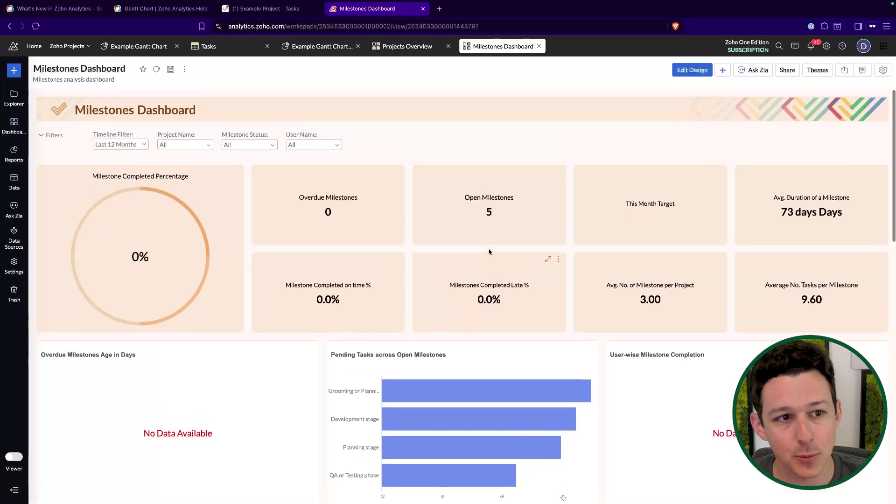
left_click(209, 145)
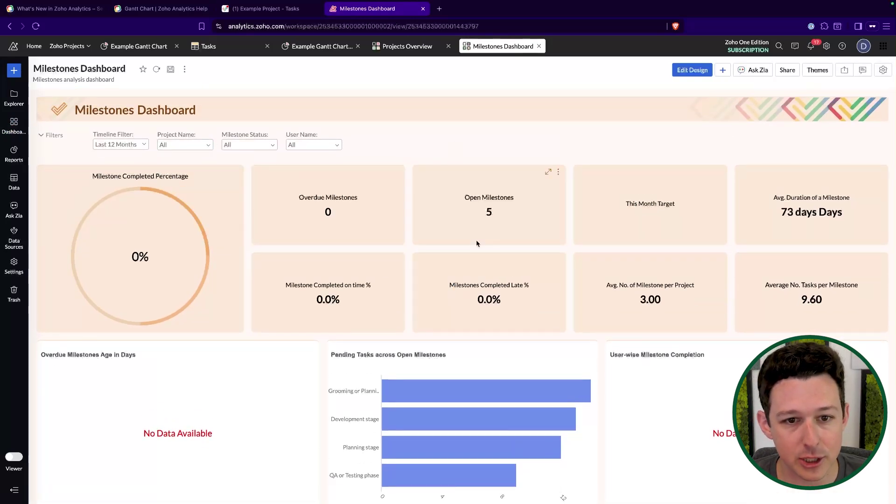
scroll(476, 241, "down", 15)
scroll(477, 243, "up", 15)
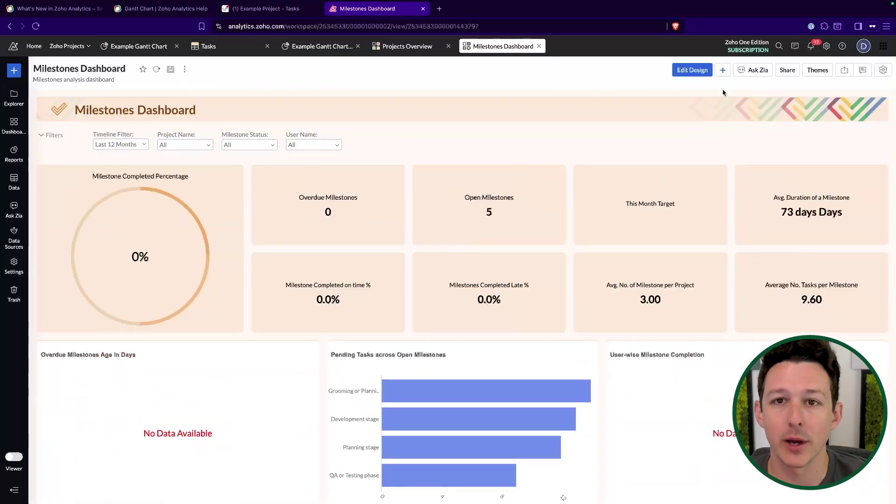
left_click(700, 75)
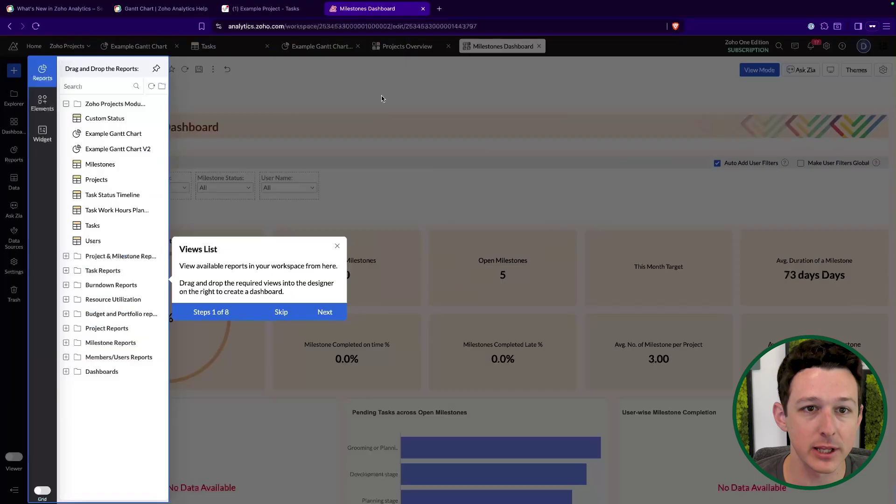
Dismiss the designer tour and save the Example Gantt Chart V2 report
left_click(276, 312)
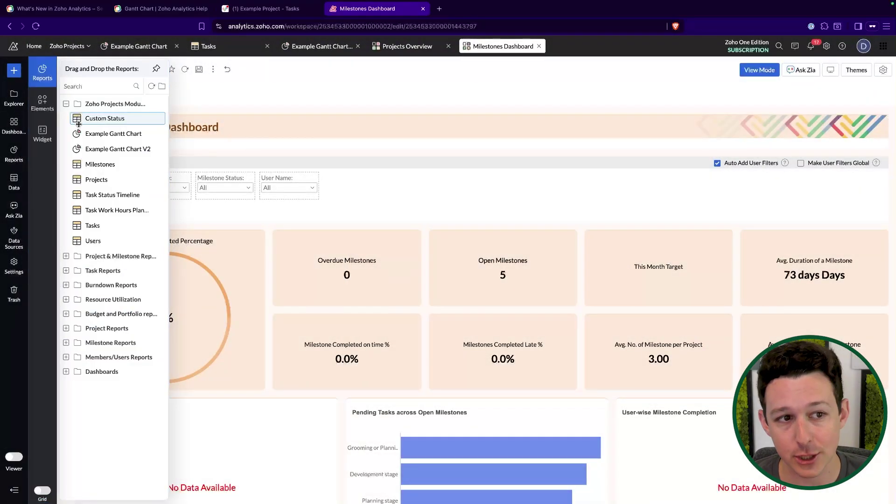
left_click(310, 46)
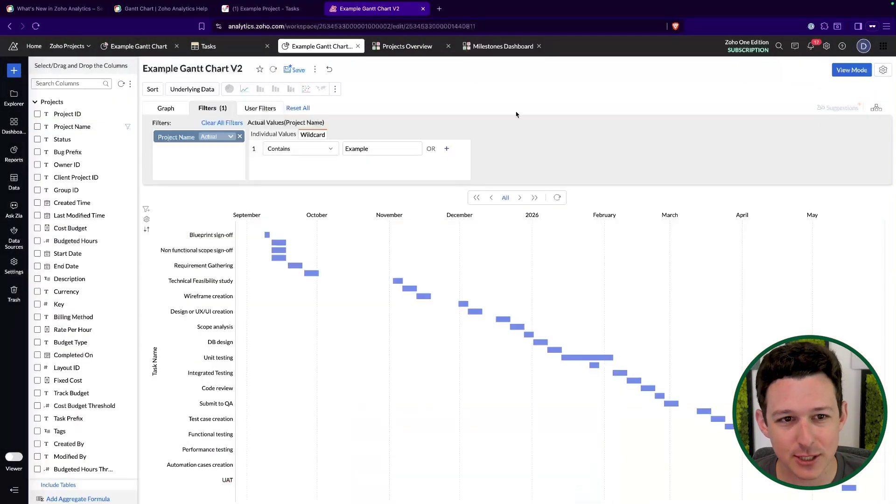
left_click(295, 71)
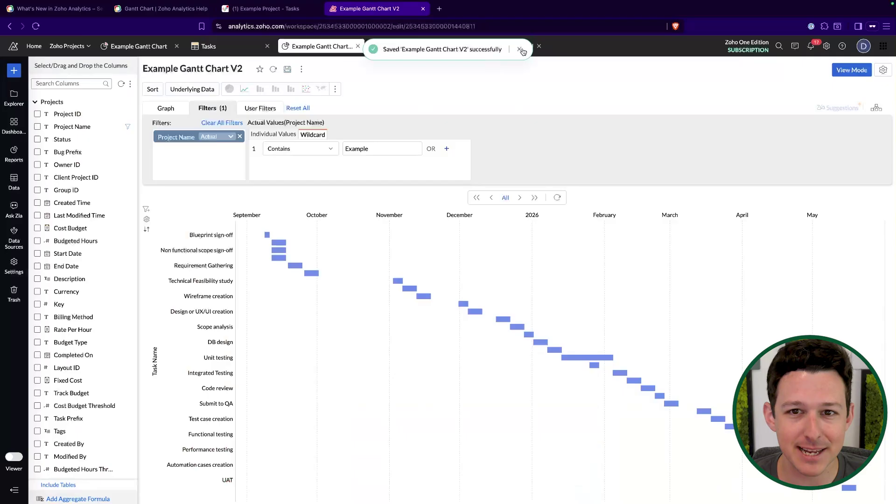
Drag Example Gantt Chart V2 from the Reports panel onto the dashboard and widen it full-width
left_click(490, 46)
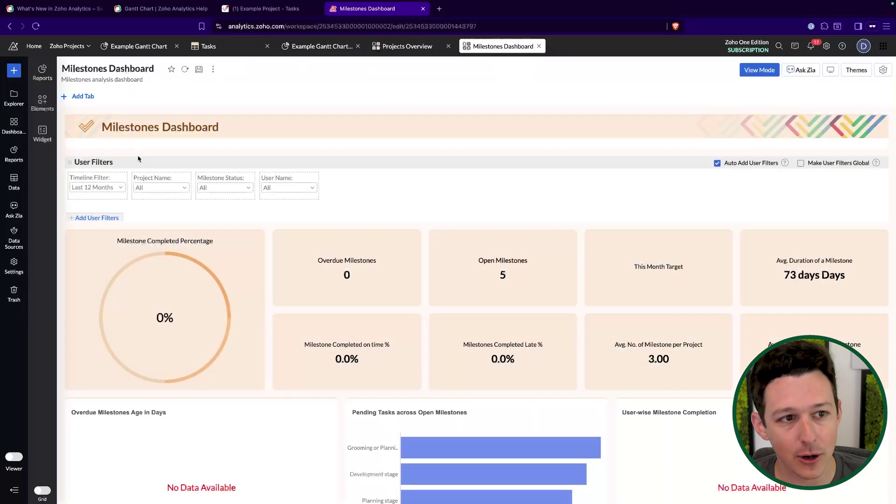
left_click(41, 104)
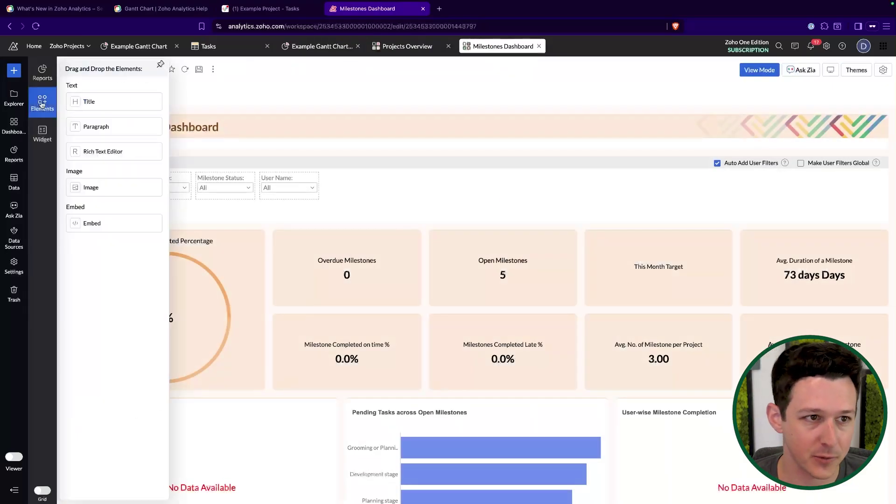
left_click(44, 79)
left_click(95, 86)
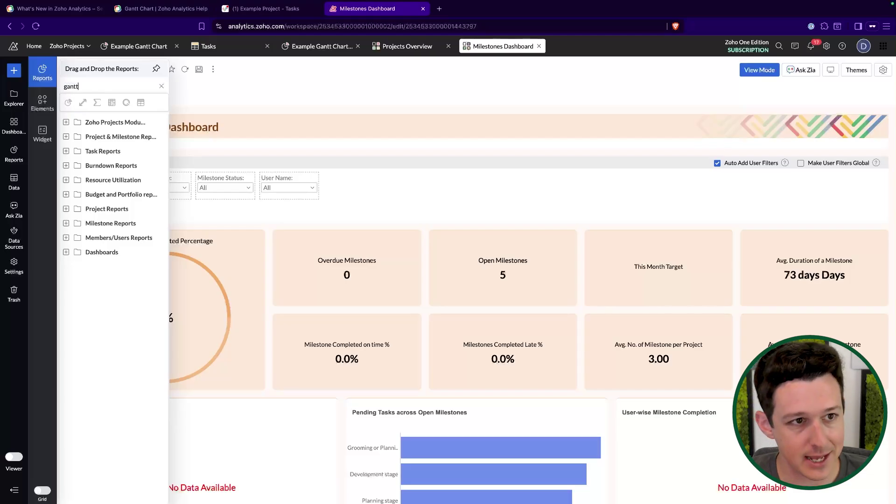
left_click_drag(95, 148, 234, 417)
scroll(333, 368, "down", 5)
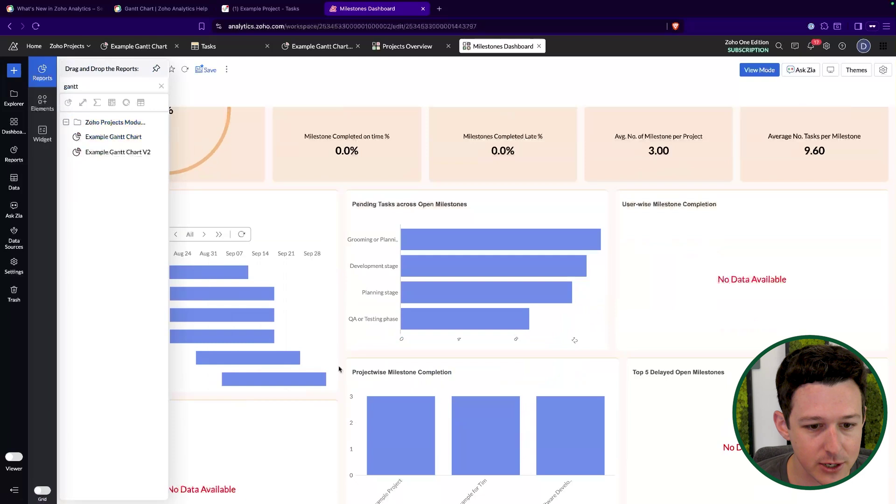
left_click_drag(337, 390, 838, 402)
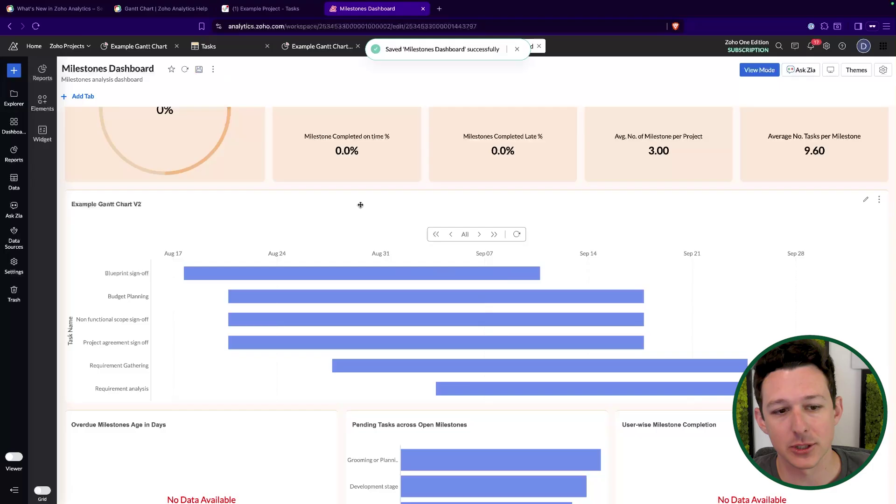
Delete the redundant empty user filter from the Milestones Dashboard
scroll(360, 205, "up", 5)
scroll(361, 207, "down", 3)
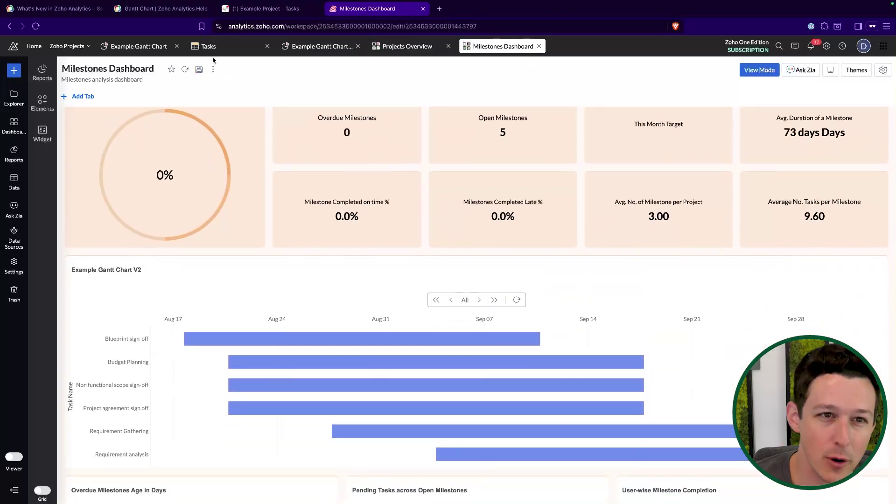
scroll(403, 369, "up", 3)
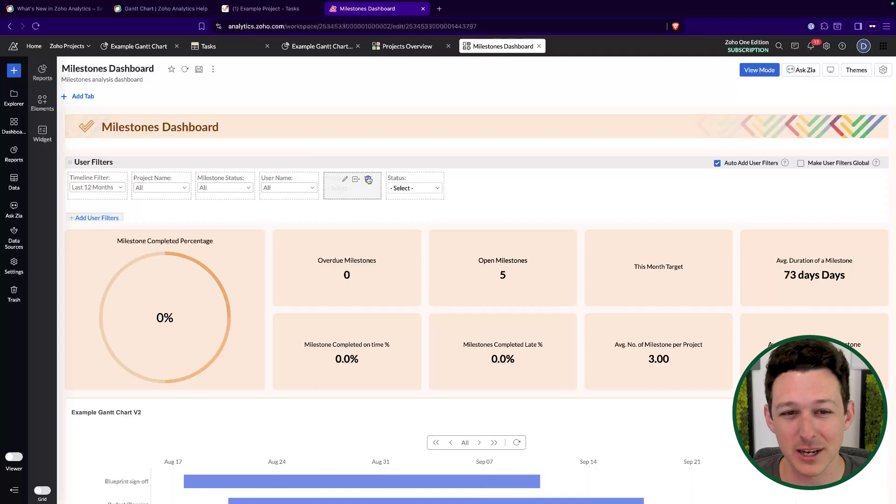
left_click(369, 180)
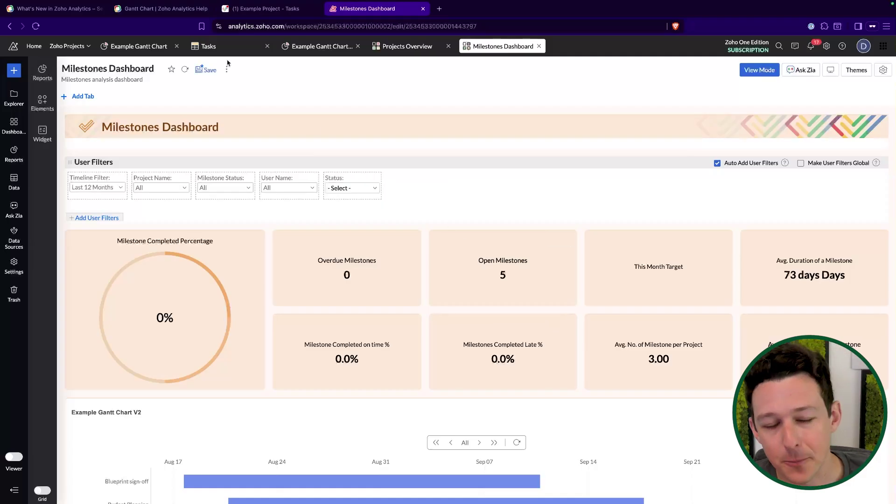
scroll(473, 225, "down", 3)
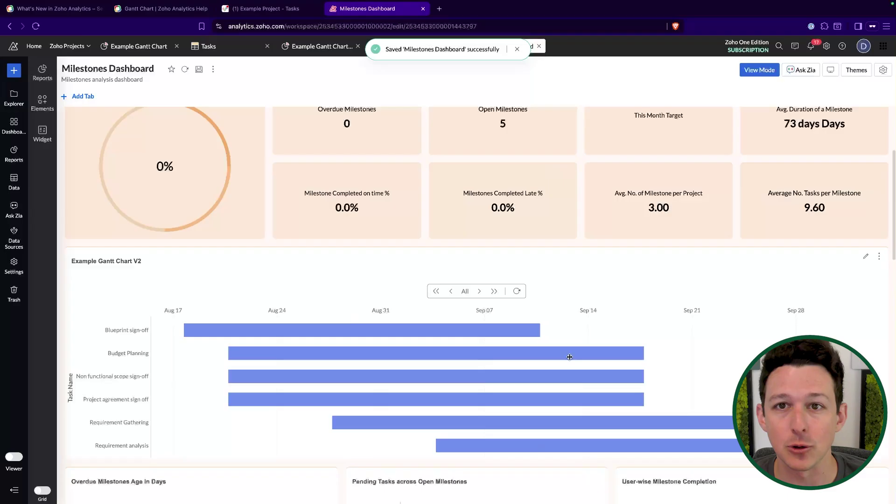
scroll(358, 317, "up", 3)
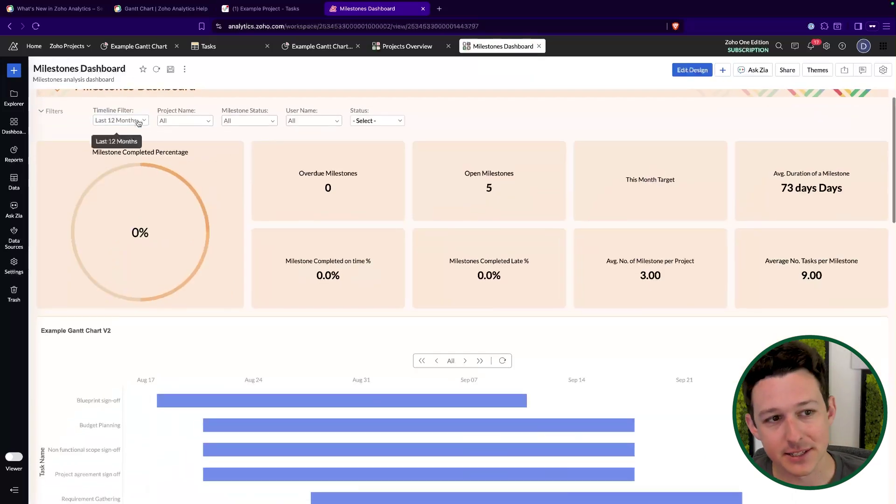
Set the dashboard Timeline Filter to This Year
scroll(677, 351, "down", 3)
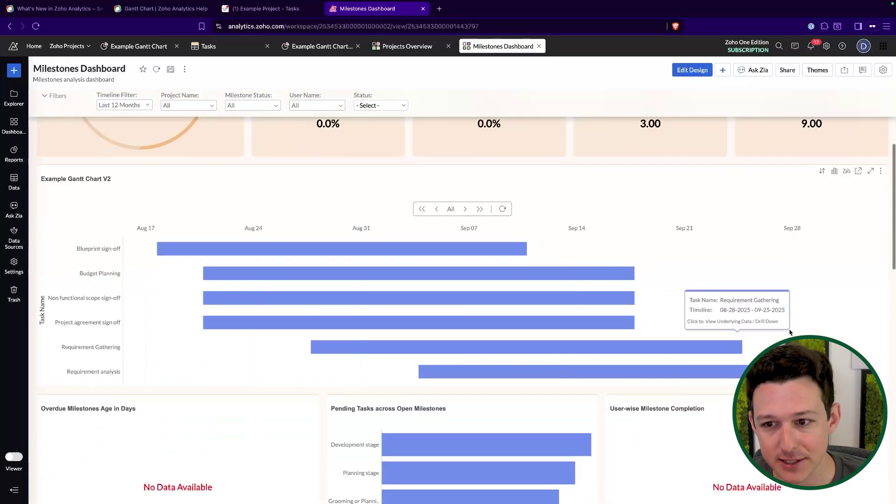
scroll(713, 334, "up", 4)
left_click(131, 145)
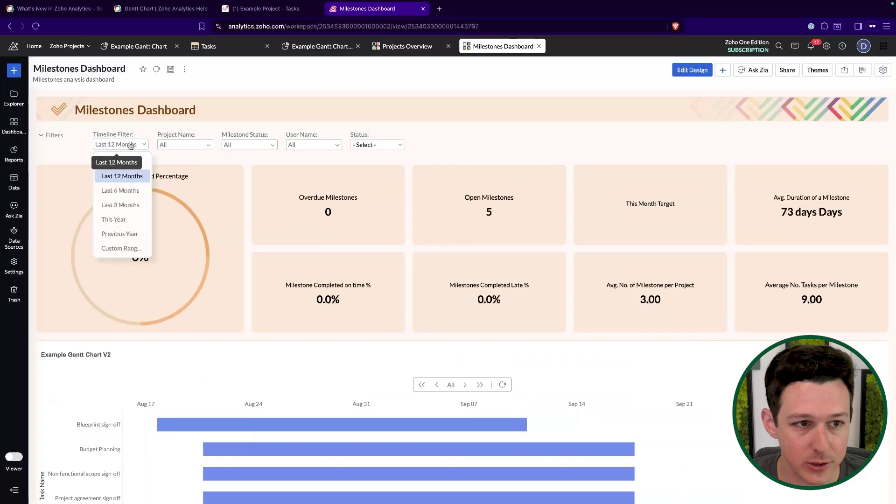
left_click(126, 219)
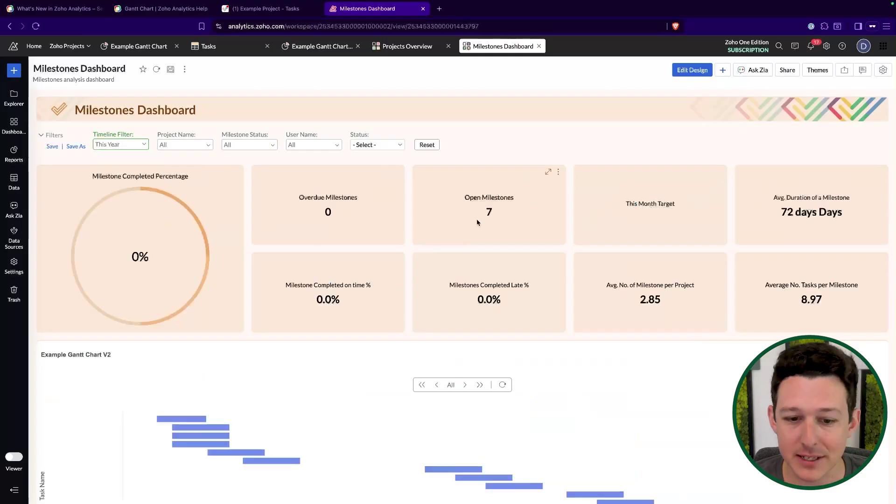
scroll(477, 223, "down", 4)
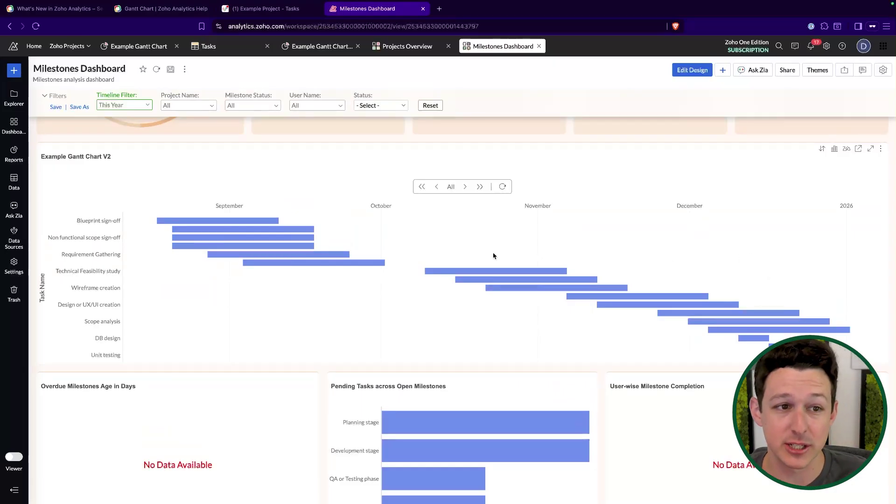
Try the Custom Range timeline option, then close its calendar unchanged
left_click(131, 106)
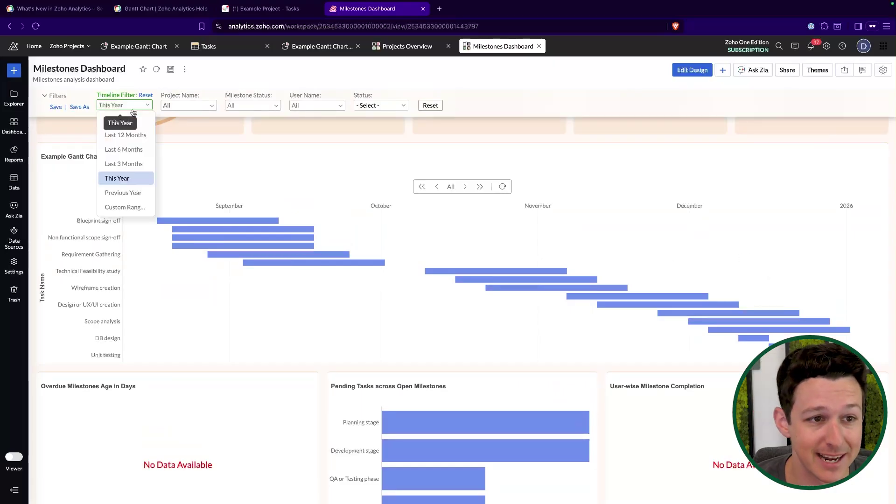
left_click(124, 207)
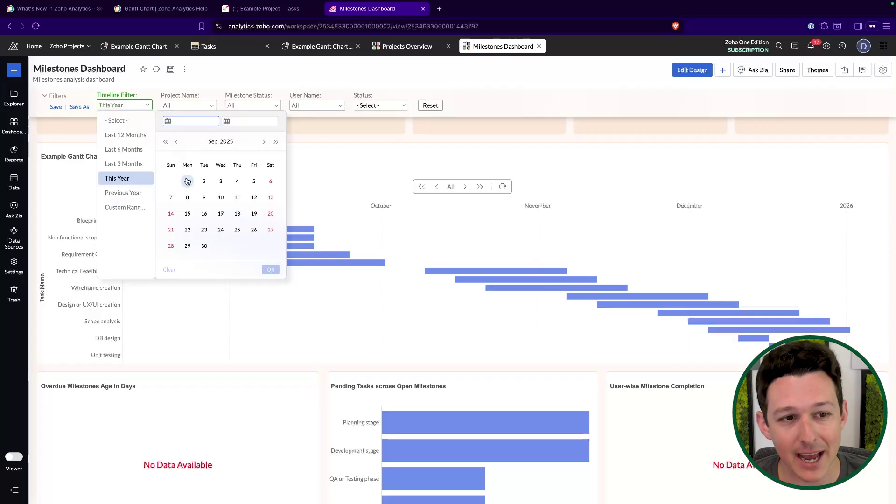
left_click(557, 110)
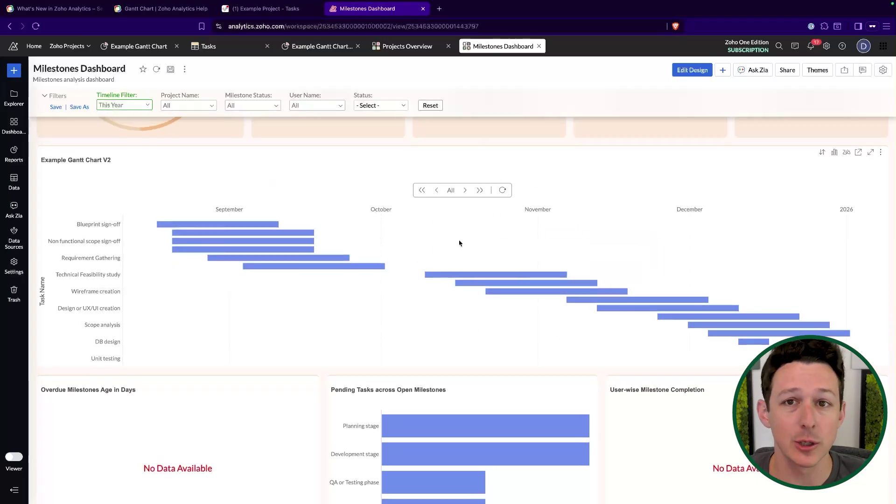
Set the Gantt widget's Mapping Timeline Filter to None, apply it, and save the dashboard
left_click(693, 71)
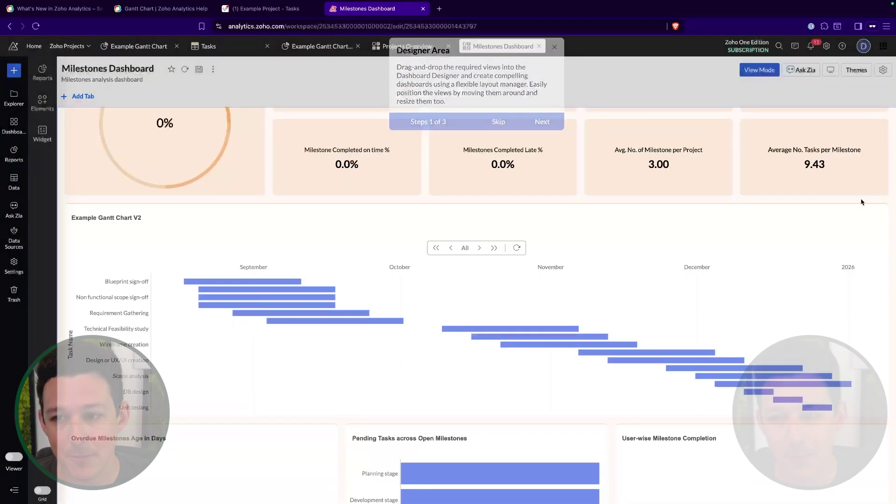
left_click(880, 213)
left_click(863, 257)
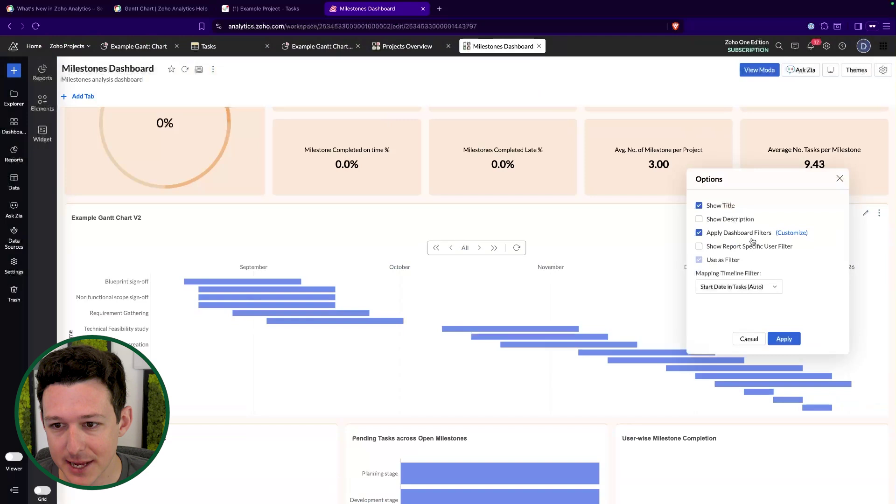
left_click(792, 233)
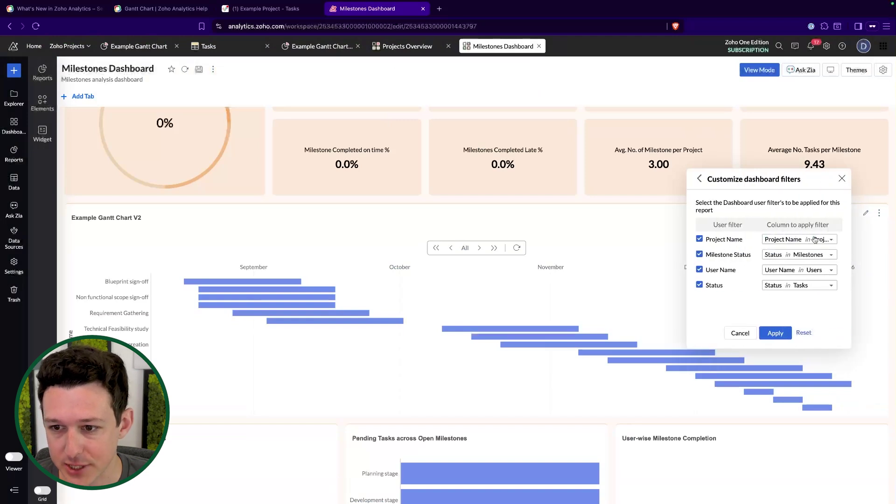
left_click(700, 180)
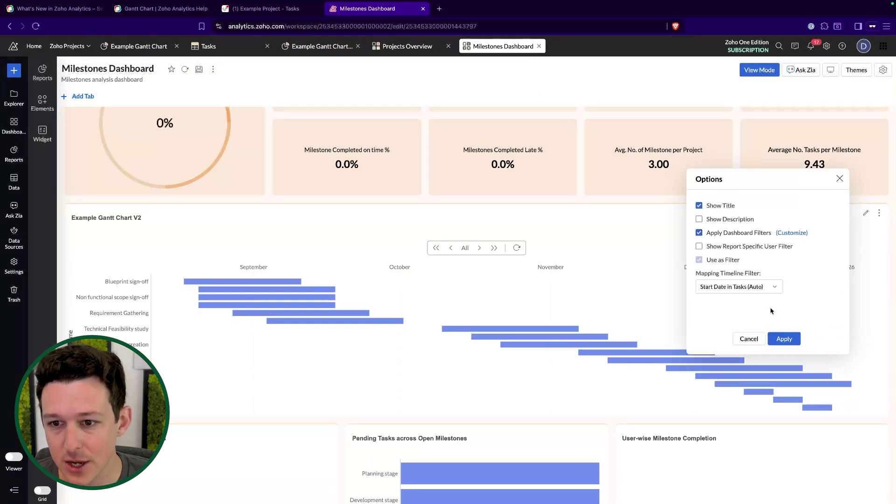
left_click(754, 288)
left_click(749, 326)
left_click(785, 340)
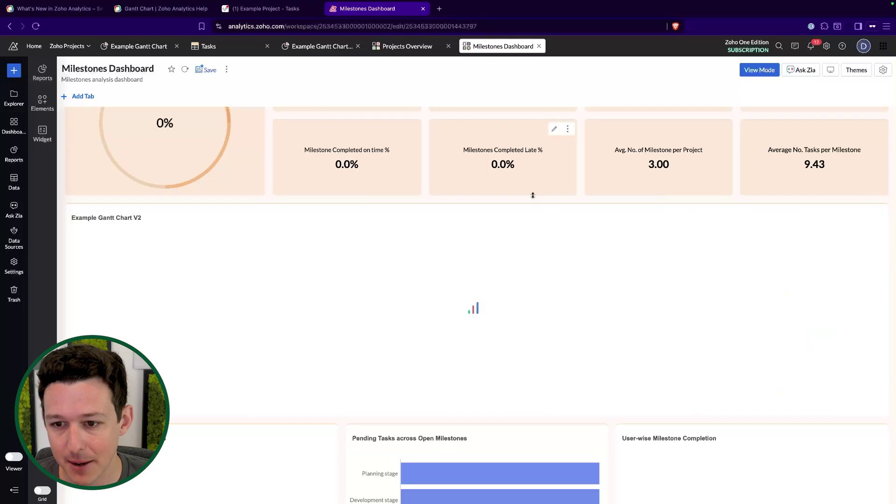
left_click(204, 71)
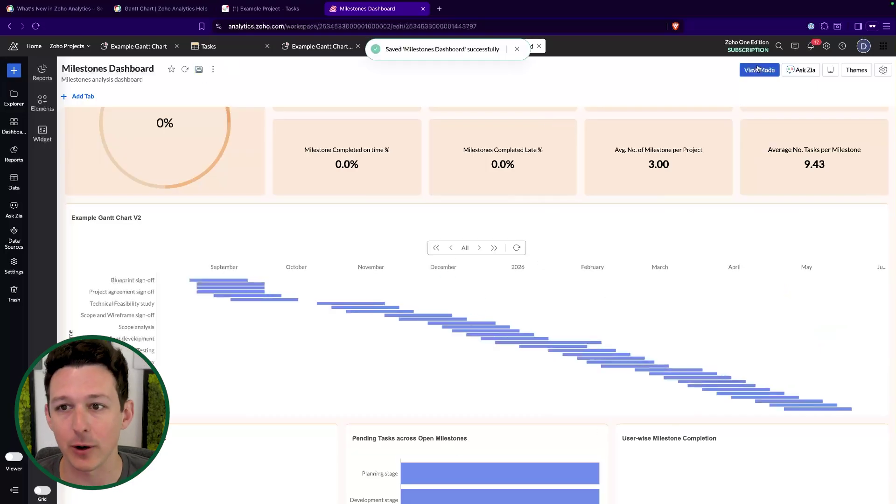
View the saved Milestones Dashboard in regular view mode
scroll(309, 229, "up", 5)
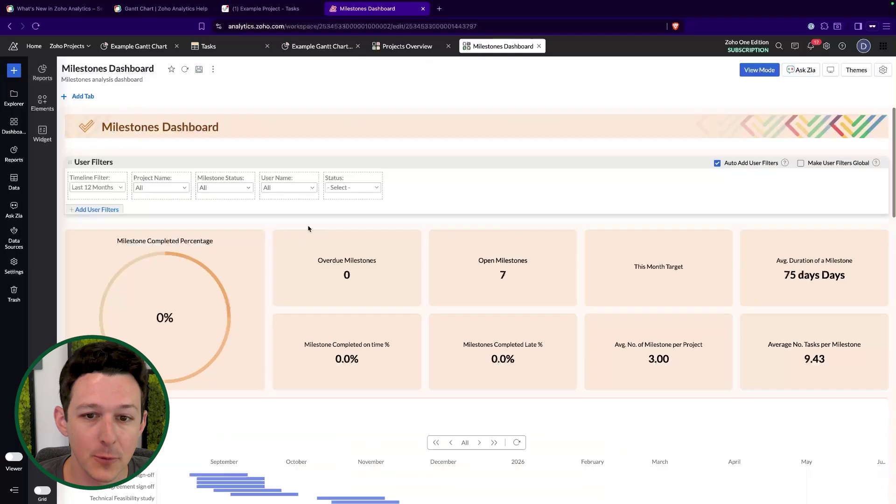